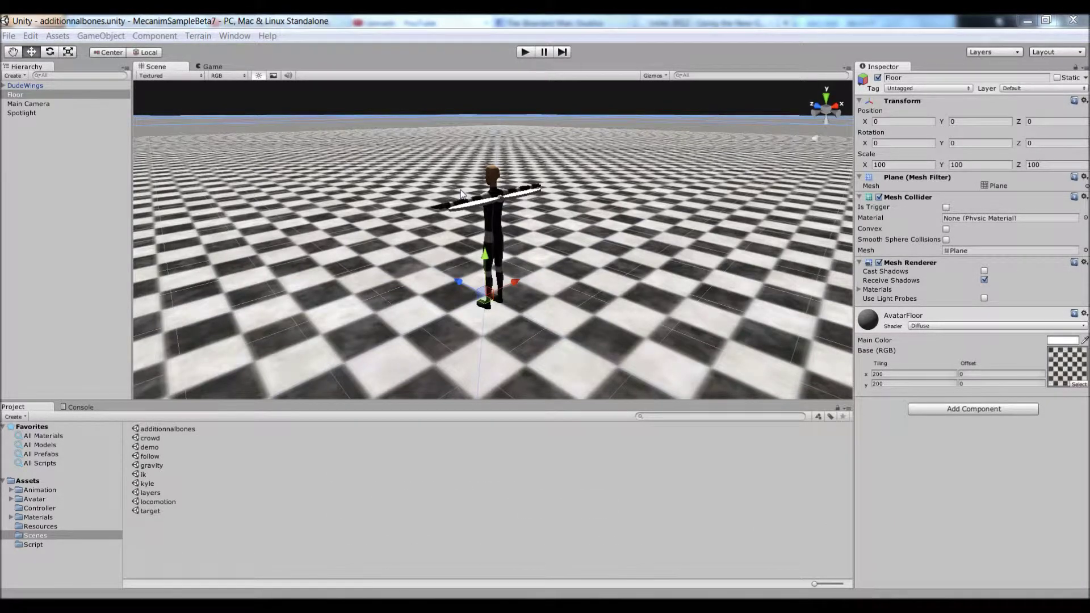
# Step: Orbit around the winged character, then run the additionalbones scene in play mode
pyautogui.keyDown('alt'); pyautogui.moveTo(459, 197); pyautogui.dragTo(329, 201); pyautogui.keyUp('alt')
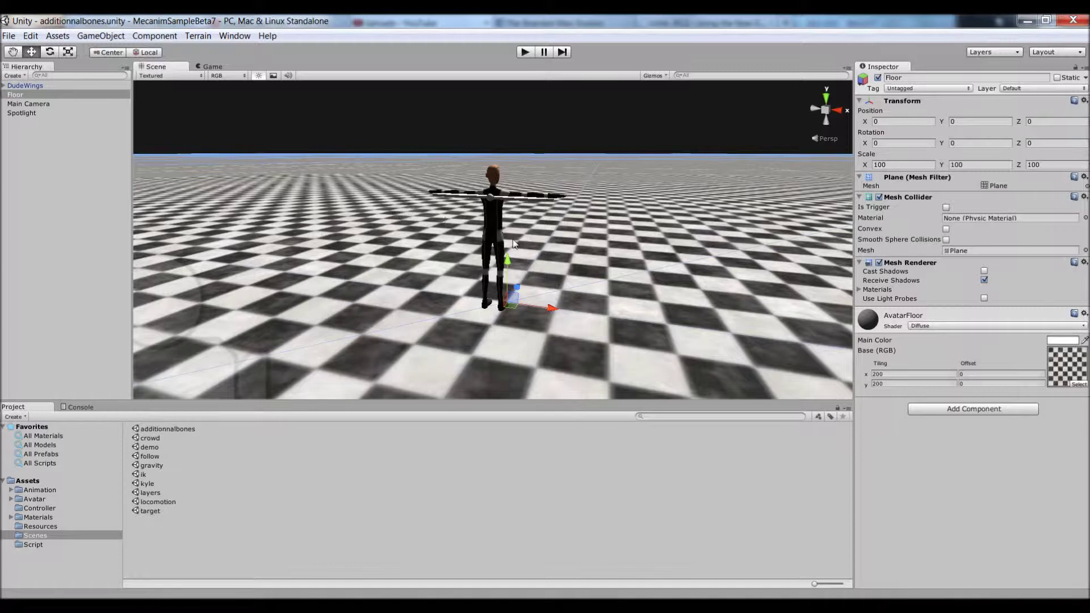
pyautogui.keyDown('alt'); pyautogui.moveTo(408, 211); pyautogui.dragTo(615, 134); pyautogui.keyUp('alt')
pyautogui.click(524, 52)
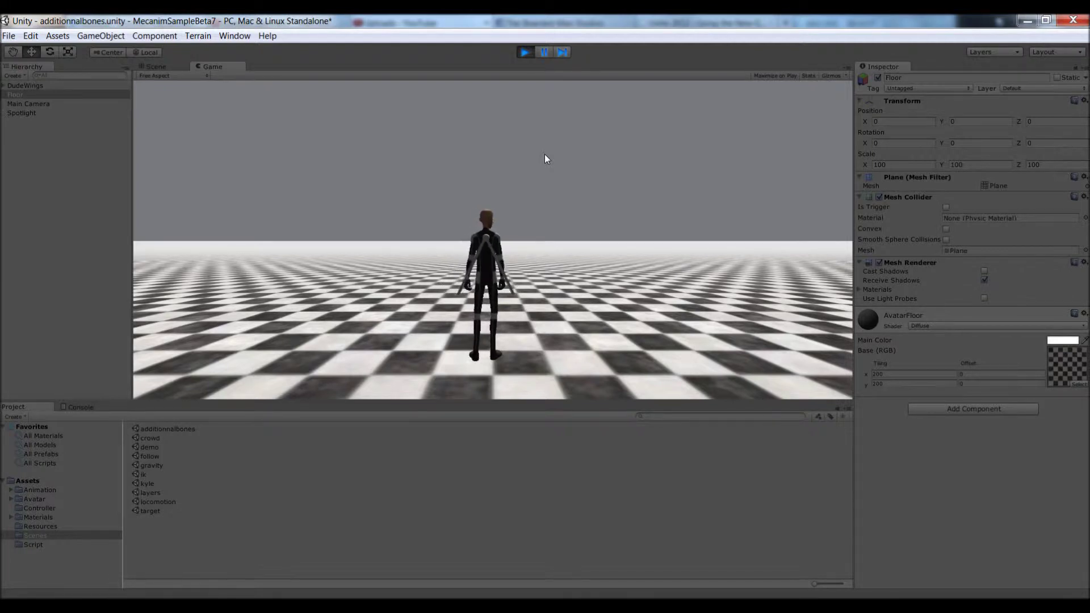
# Step: Stop play mode and open the gravity scene from the Scenes folder
pyautogui.click(523, 52)
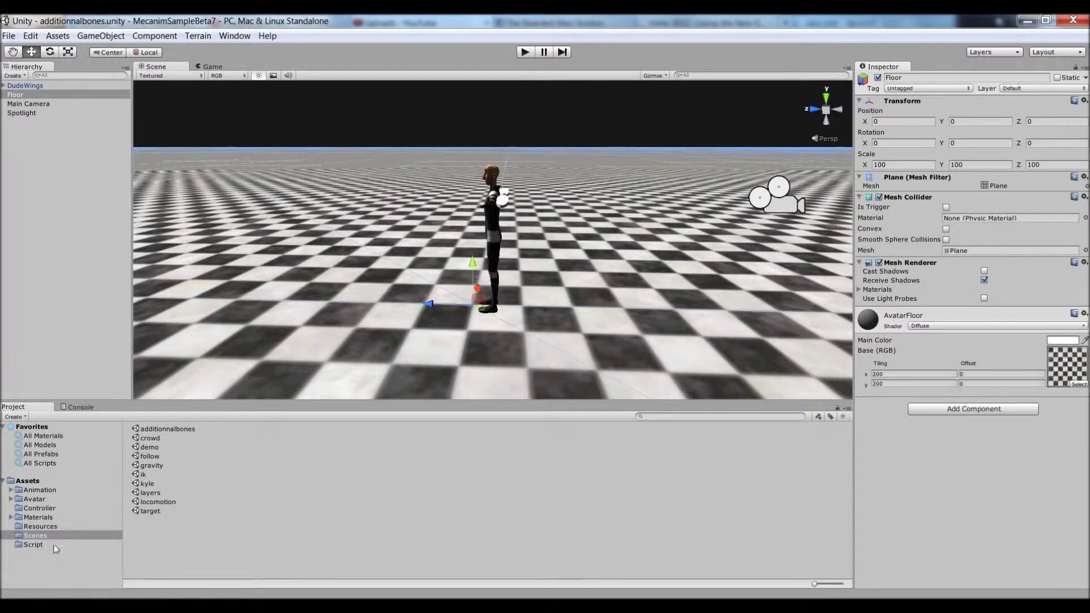
pyautogui.click(150, 484)
pyautogui.doubleClick(153, 465)
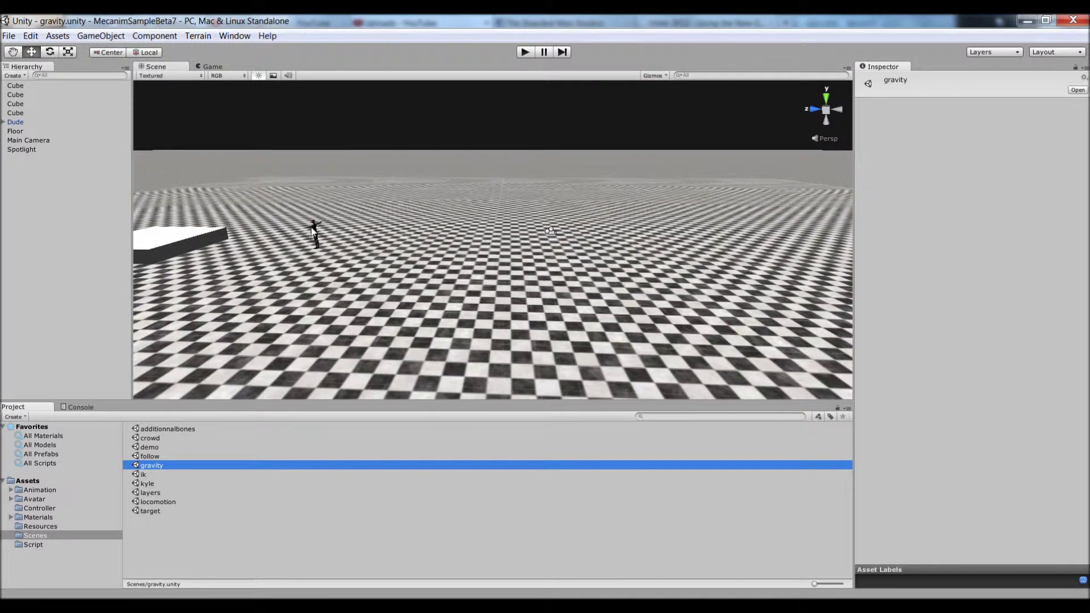
# Step: Select and frame the Dude, then run the gravity scene and stop it
pyautogui.click(314, 232)
pyautogui.press('f')
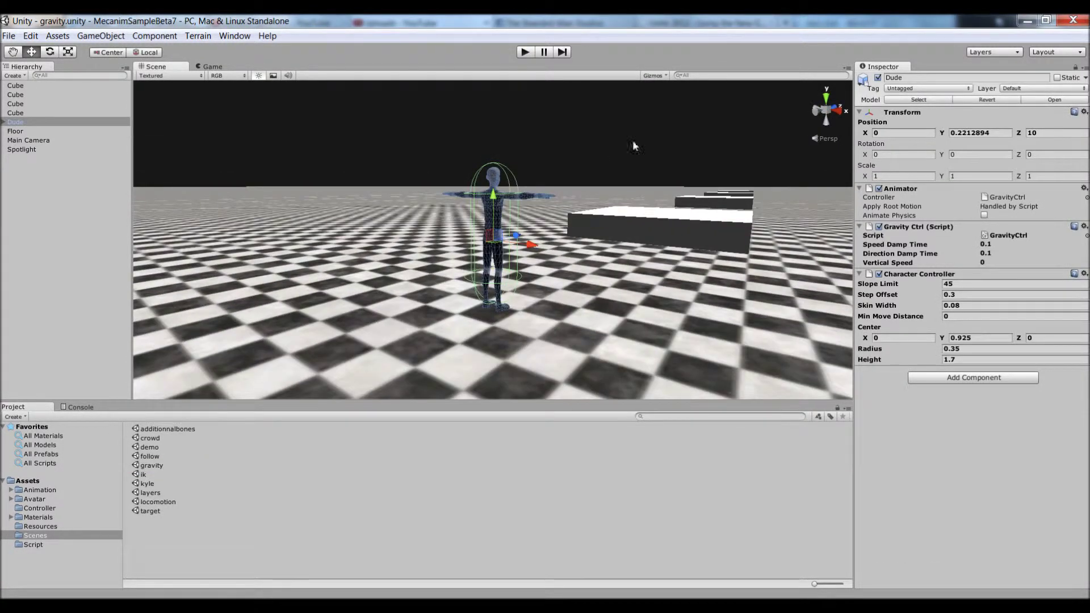
pyautogui.click(526, 52)
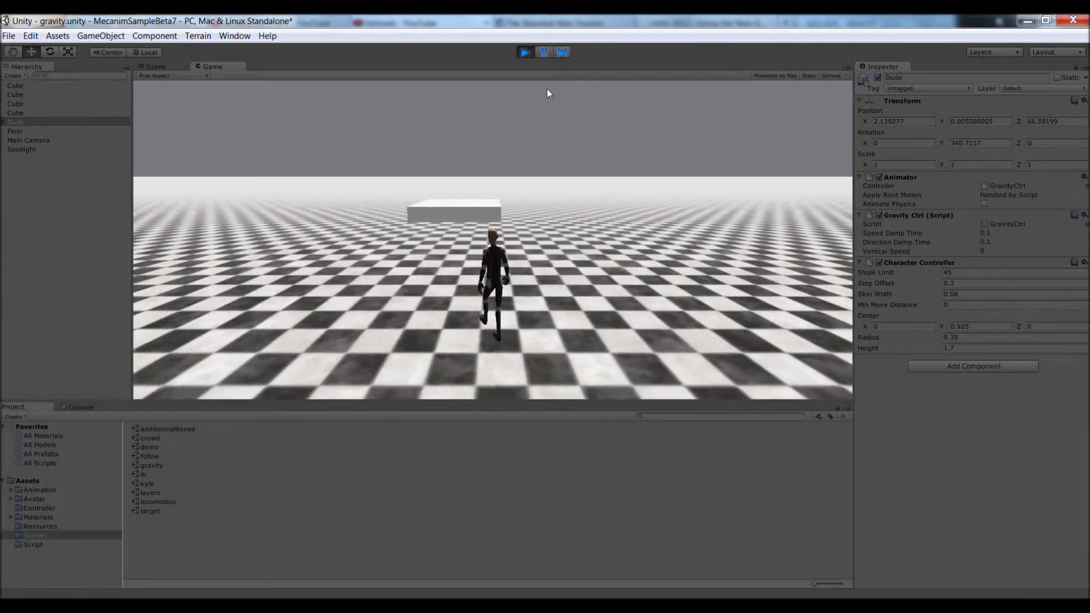
pyautogui.click(523, 51)
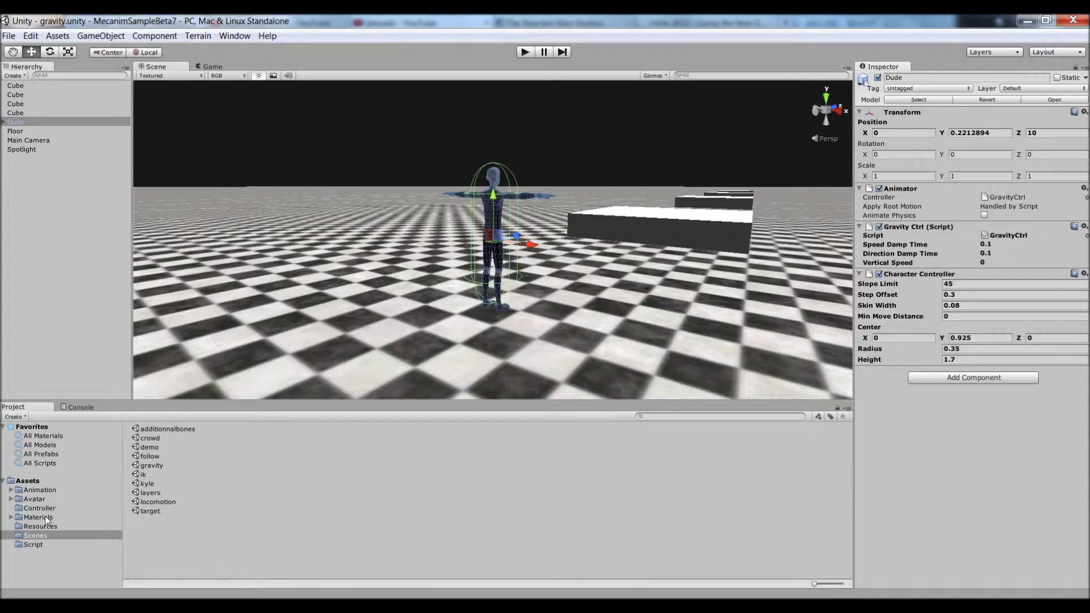
# Step: Browse the Animation folder and inspect the JumpDownWings, IdlesWings and Jump import settings
pyautogui.click(36, 491)
pyautogui.click(146, 473)
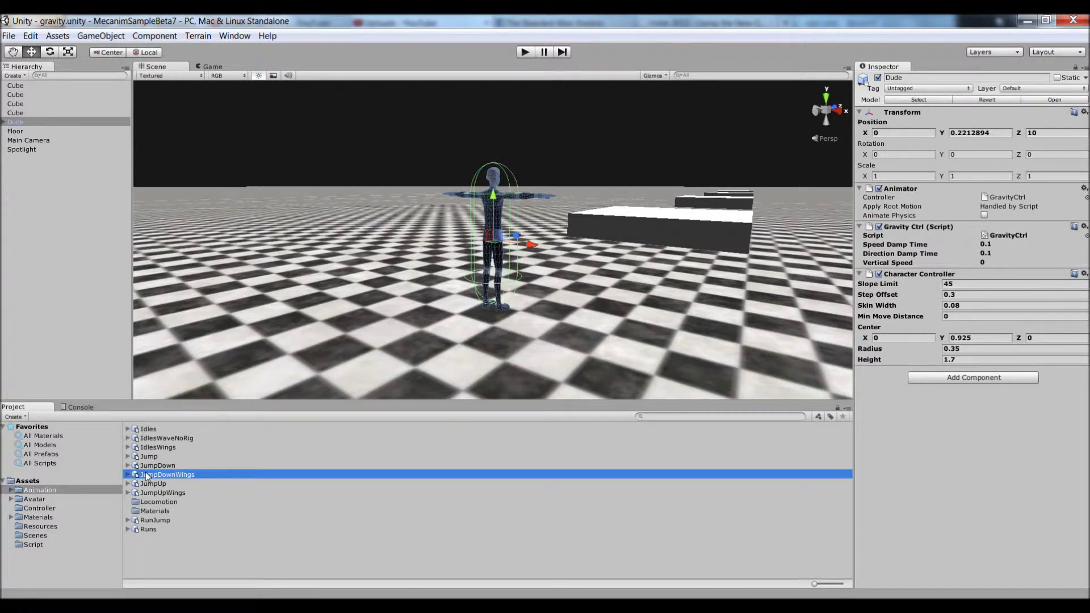
pyautogui.click(156, 447)
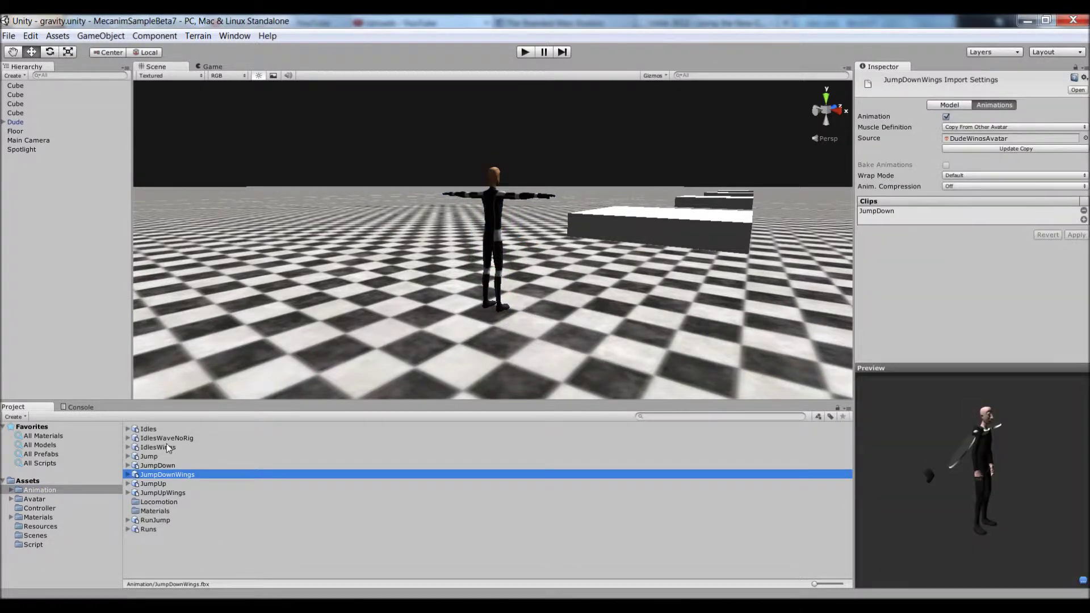
pyautogui.click(158, 455)
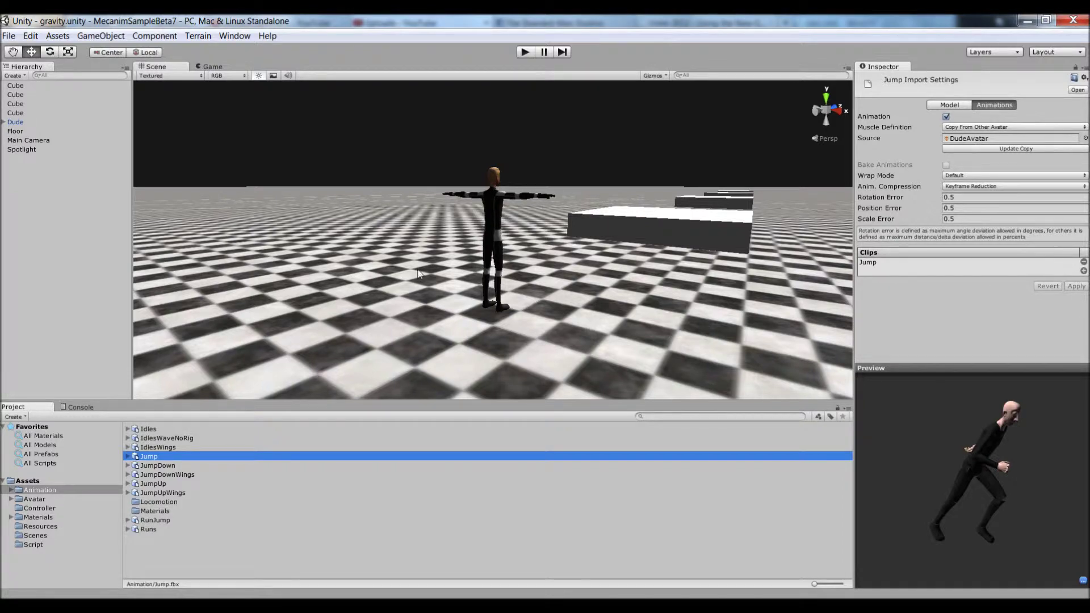
pyautogui.keyDown('alt'); pyautogui.moveTo(418, 274); pyautogui.dragTo(496, 196); pyautogui.keyUp('alt')
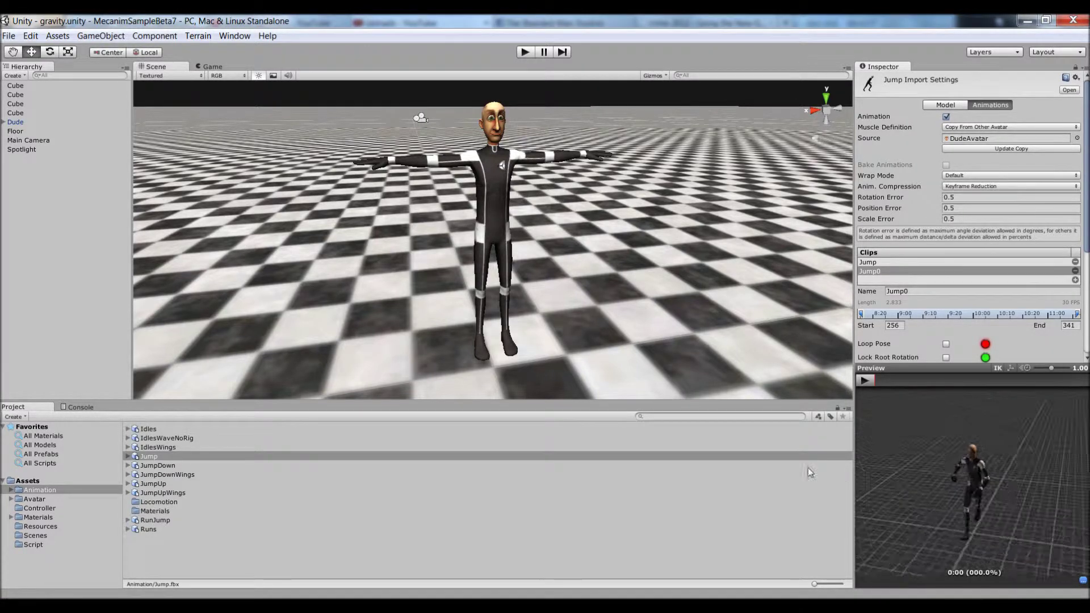
# Step: Play the Jump0 clip in the Preview, then pause it
pyautogui.click(869, 380)
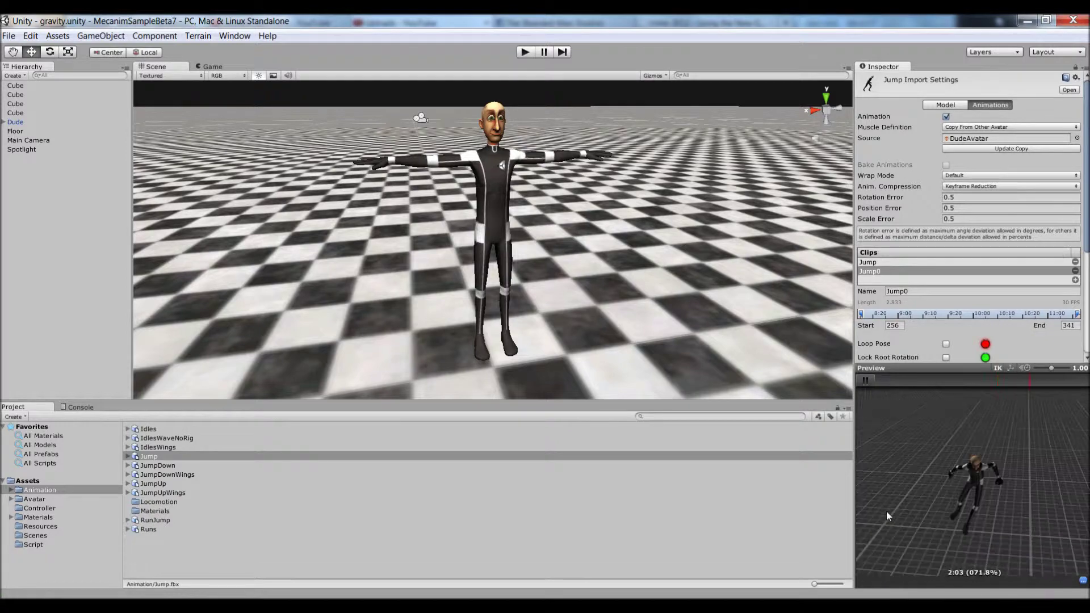
pyautogui.scroll(-6, 1038, 333)
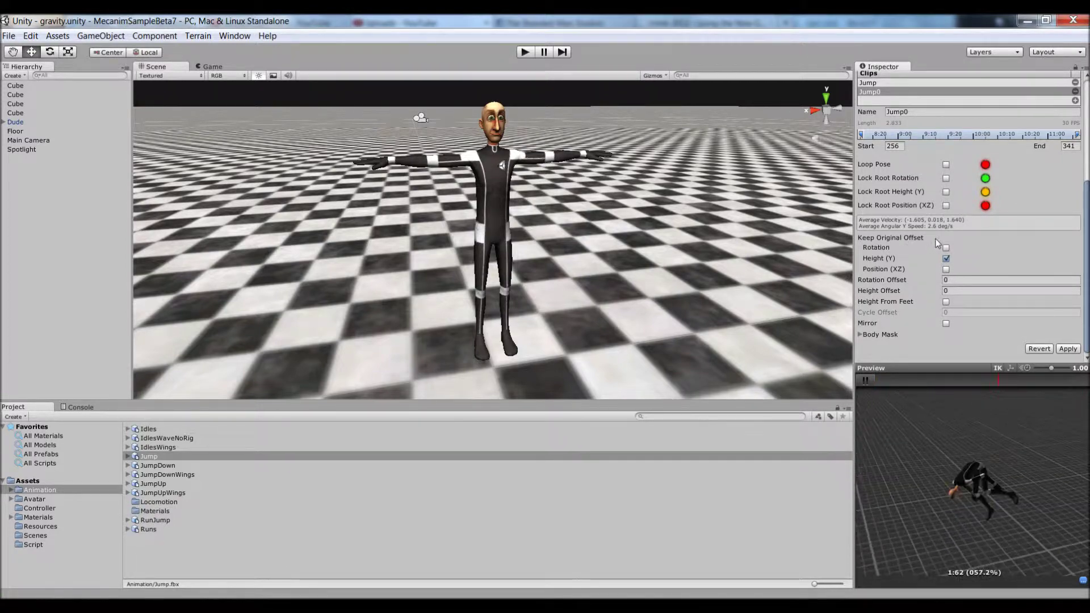
pyautogui.scroll(5, 938, 243)
pyautogui.scroll(-5, 938, 242)
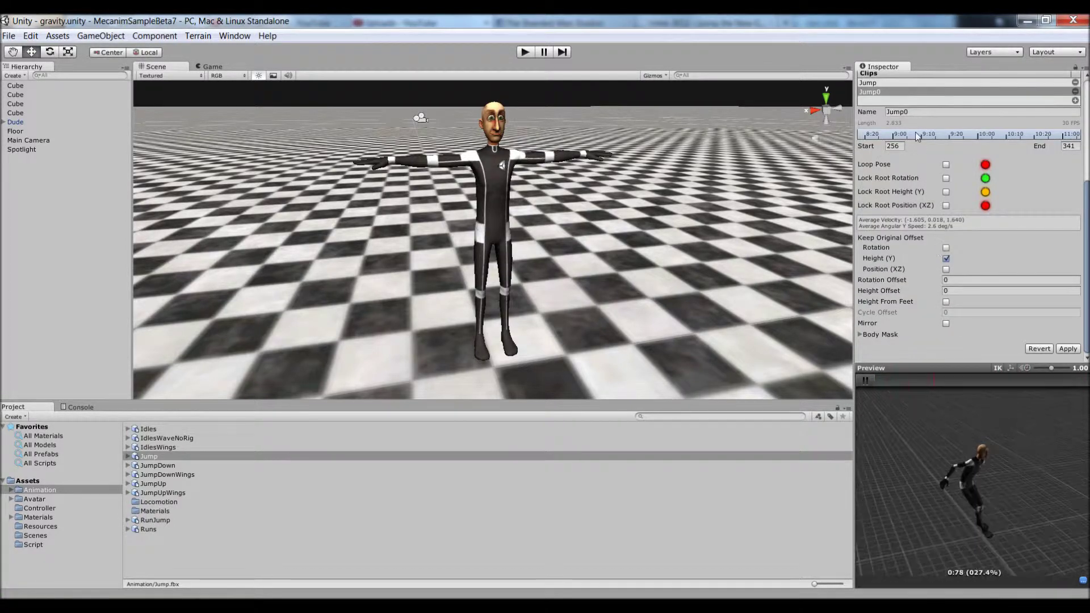
pyautogui.scroll(2, 921, 134)
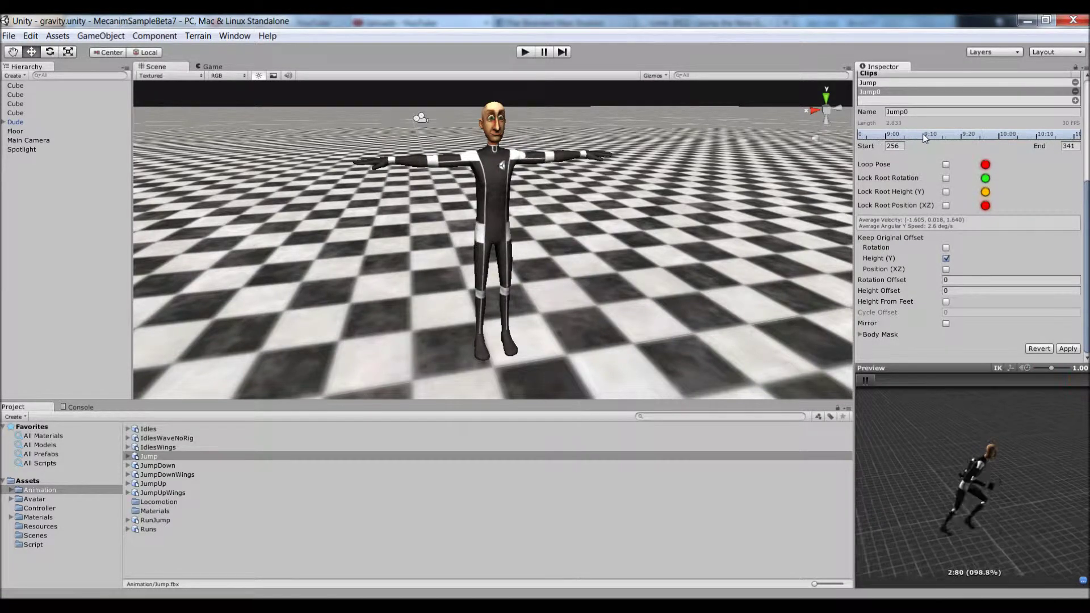
pyautogui.scroll(-2, 937, 141)
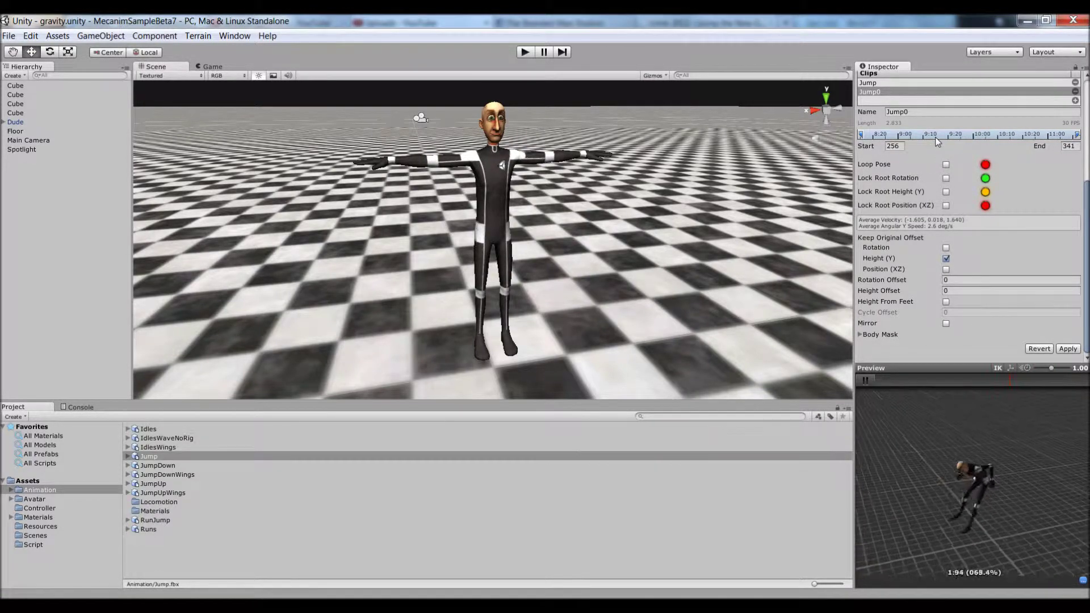
pyautogui.scroll(5, 931, 150)
pyautogui.scroll(1, 930, 158)
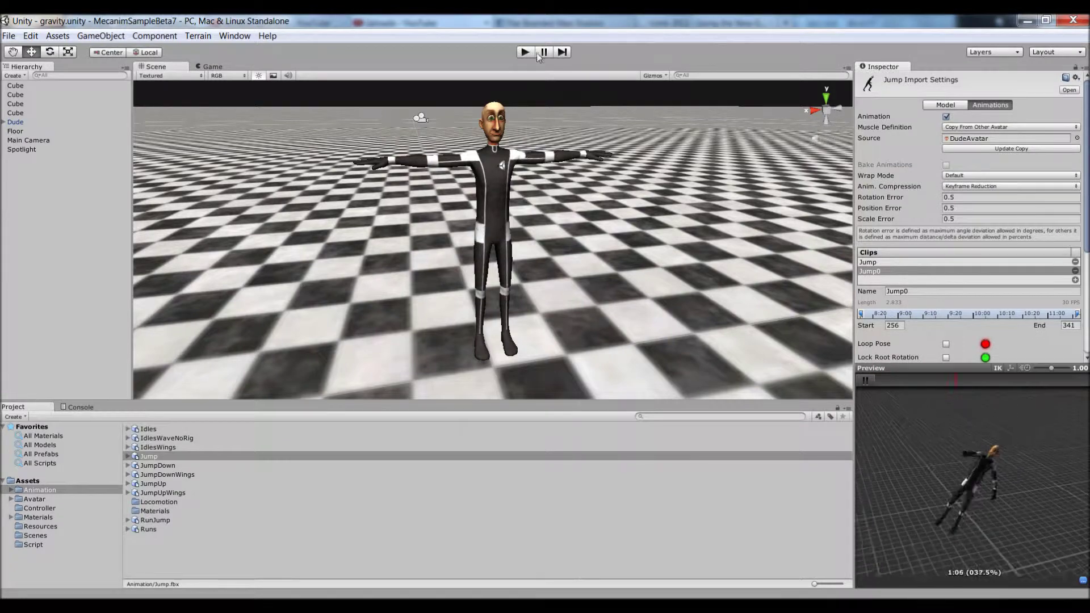
pyautogui.scroll(-5, 1049, 295)
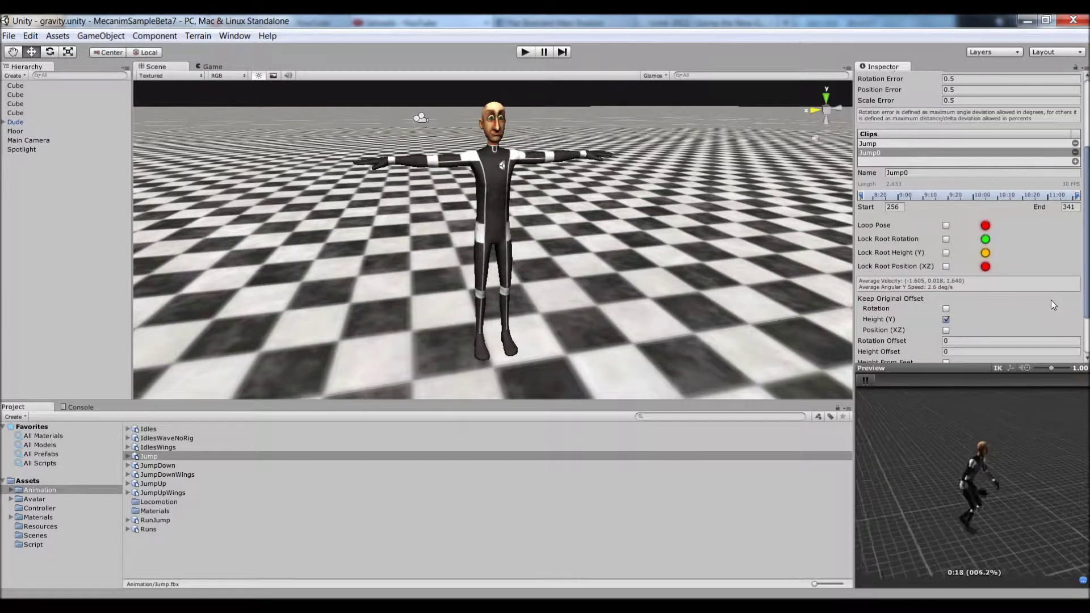
pyautogui.click(866, 379)
pyautogui.scroll(5, 1005, 240)
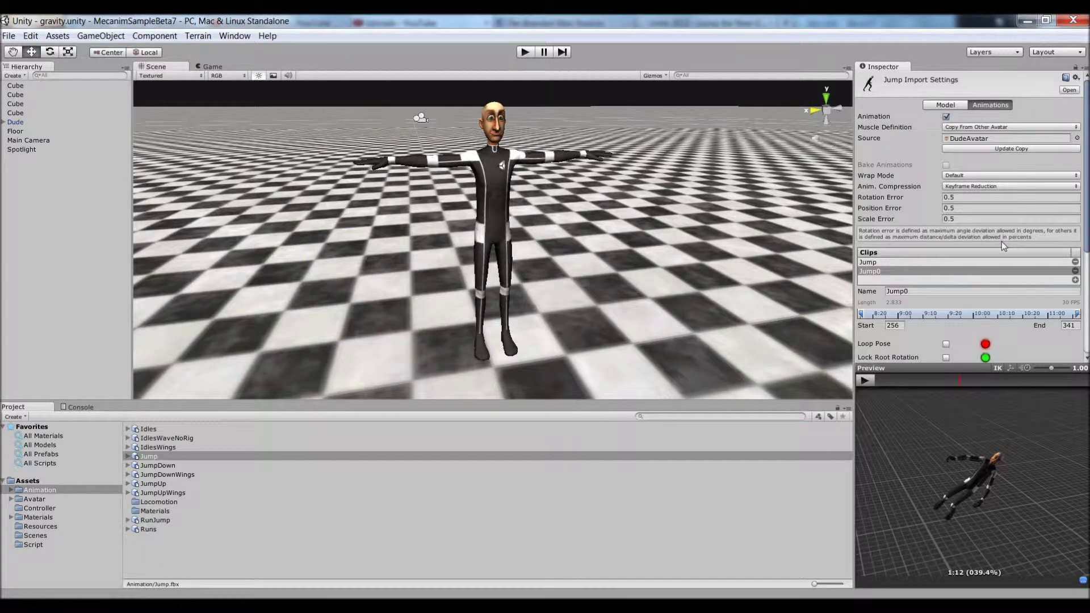
# Step: Locate the source DudeAvatar asset, resolve the import-settings prompt, and enter its avatar configuration
pyautogui.click(974, 140)
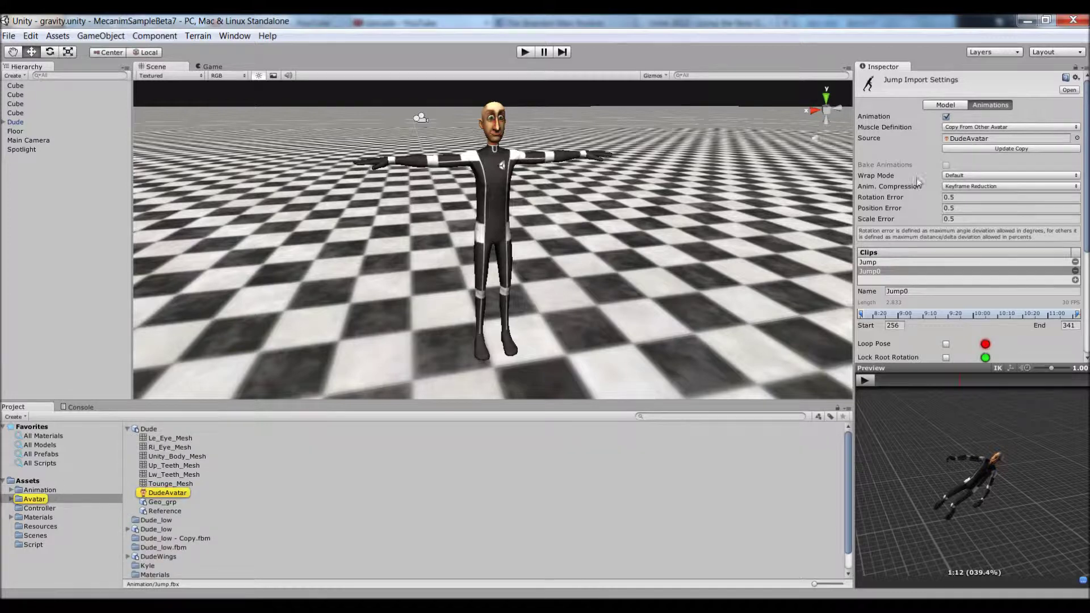
pyautogui.click(168, 493)
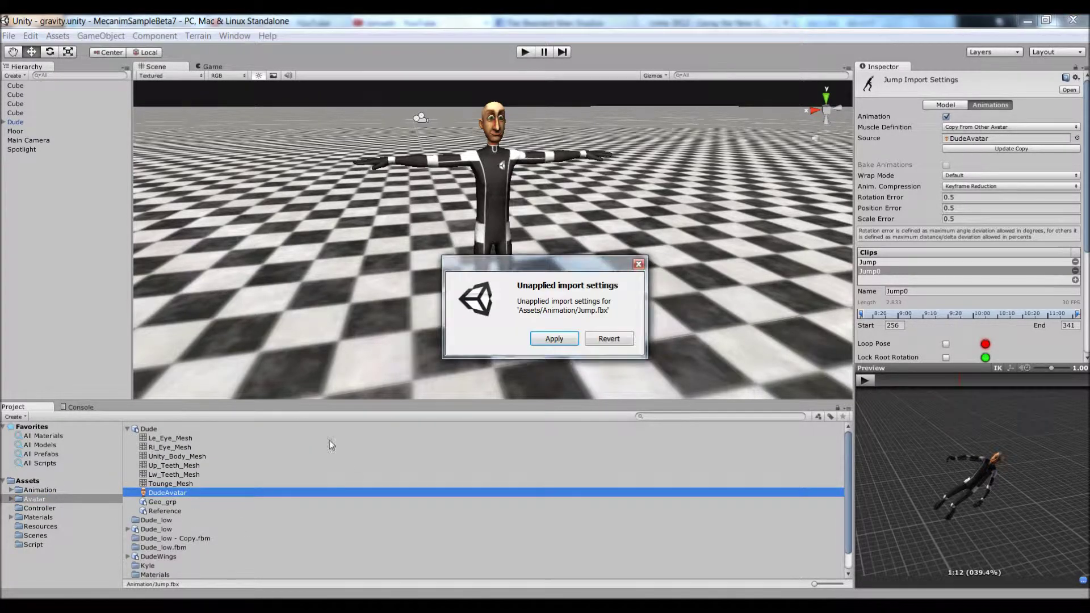
pyautogui.click(607, 339)
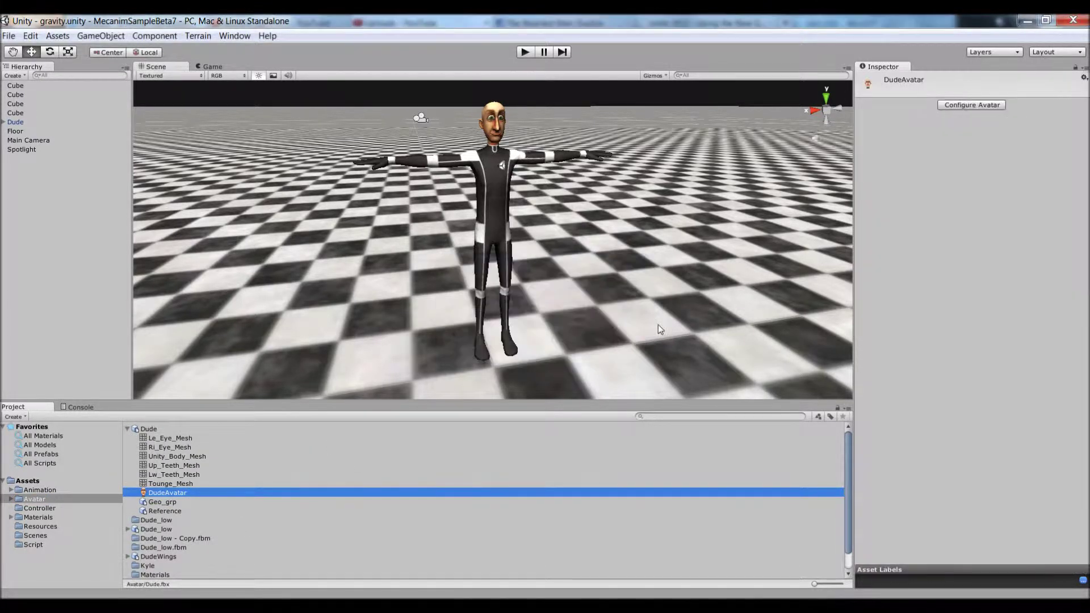
pyautogui.click(973, 107)
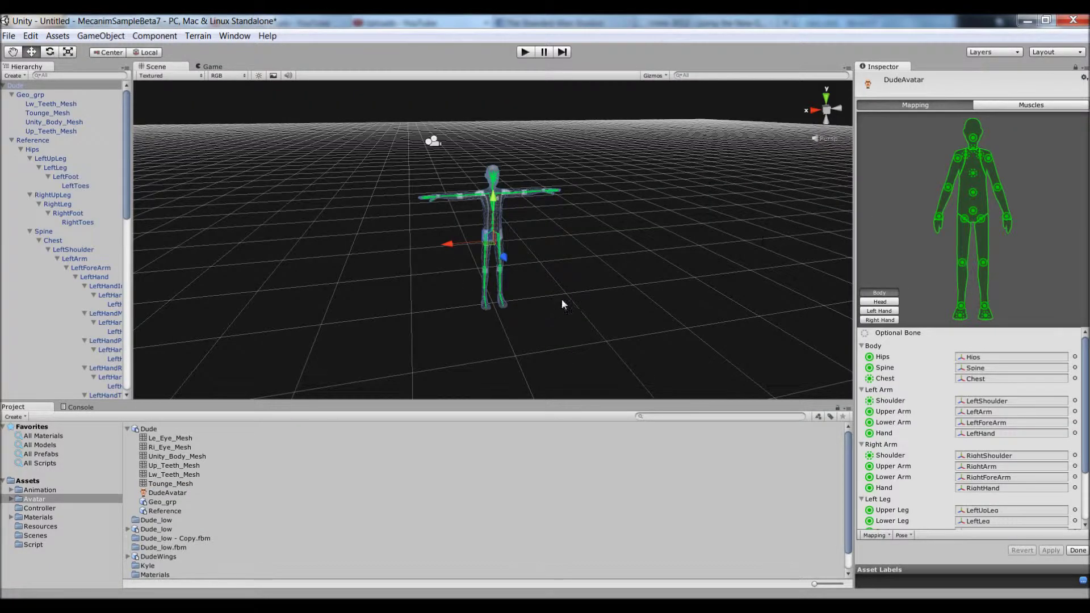
pyautogui.keyDown('alt'); pyautogui.moveTo(561, 299); pyautogui.dragTo(609, 274); pyautogui.keyUp('alt')
pyautogui.keyDown('alt'); pyautogui.moveTo(609, 275); pyautogui.dragTo(555, 274, button='right'); pyautogui.keyUp('alt')
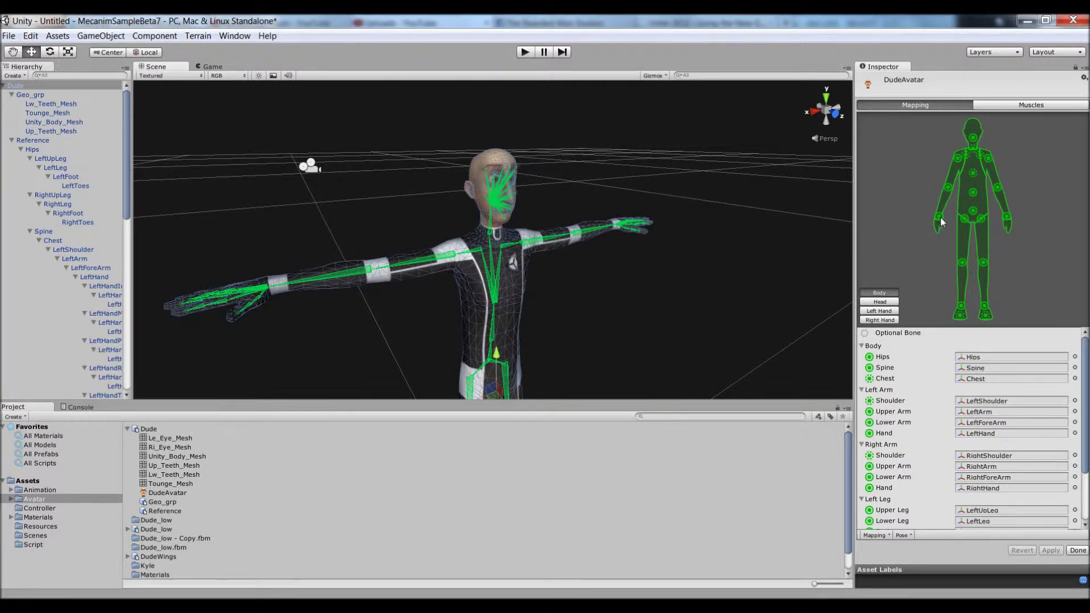
pyautogui.keyDown('alt'); pyautogui.moveTo(674, 298); pyautogui.dragTo(657, 233, button='right'); pyautogui.keyUp('alt')
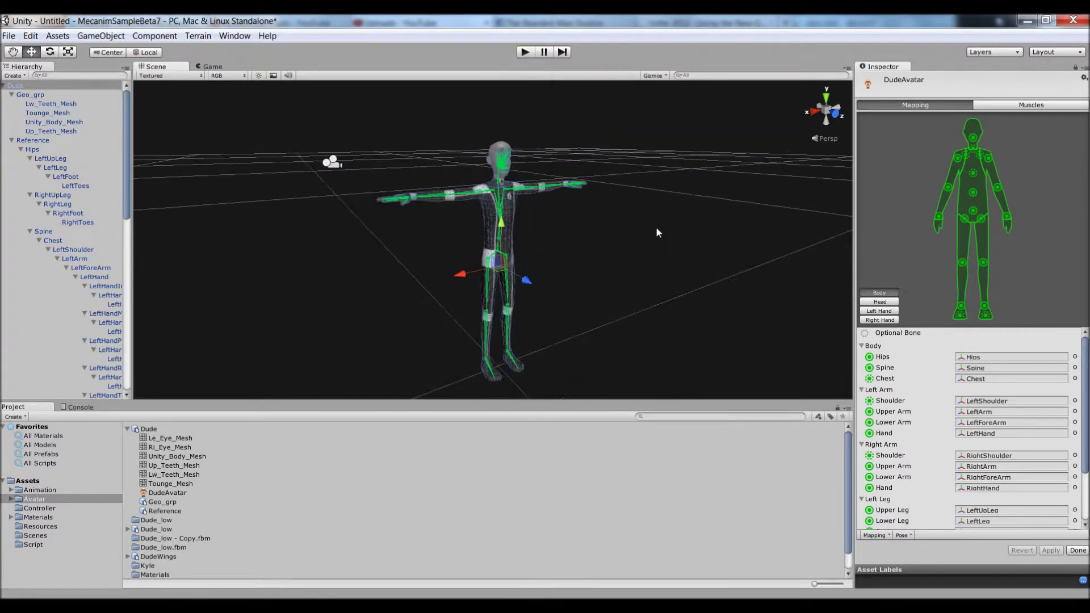
pyautogui.press('super')
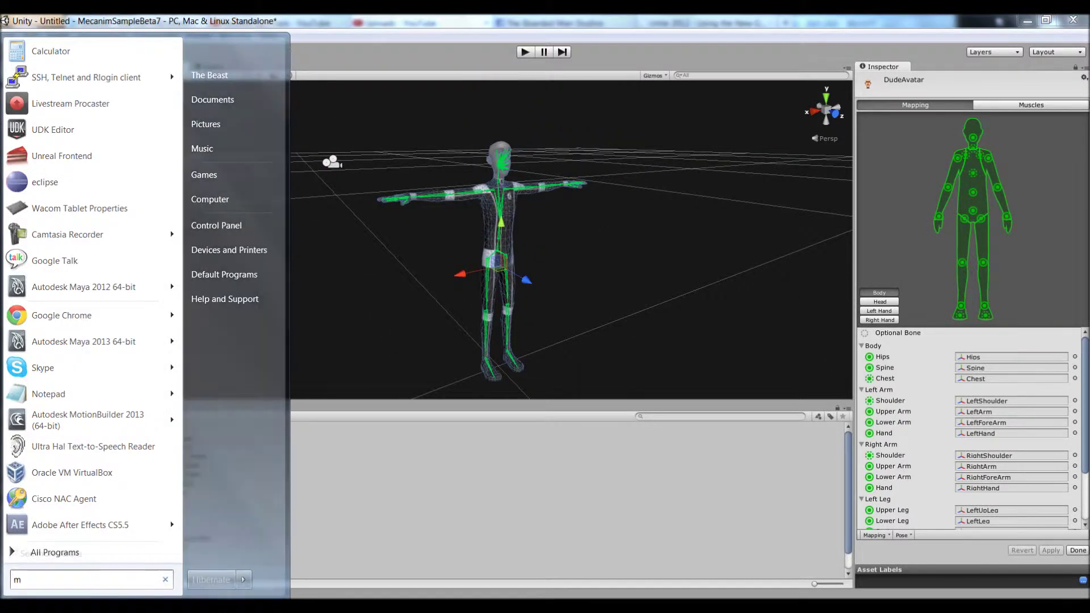
pyautogui.write('motion')
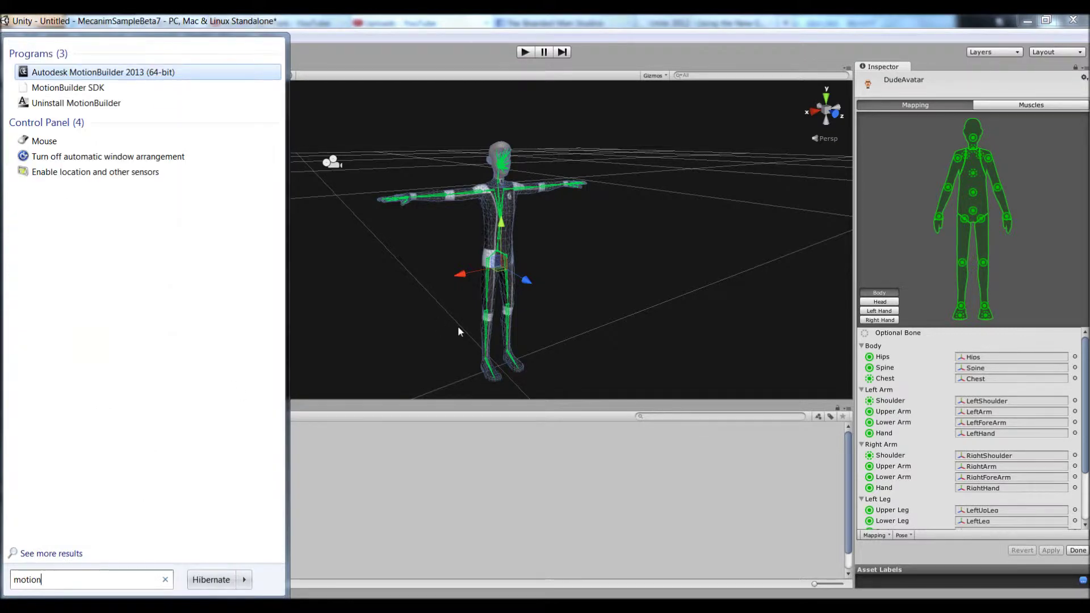
pyautogui.click(458, 331)
pyautogui.click(635, 216)
pyautogui.keyDown('alt'); pyautogui.moveTo(774, 234); pyautogui.dragTo(904, 207); pyautogui.keyUp('alt')
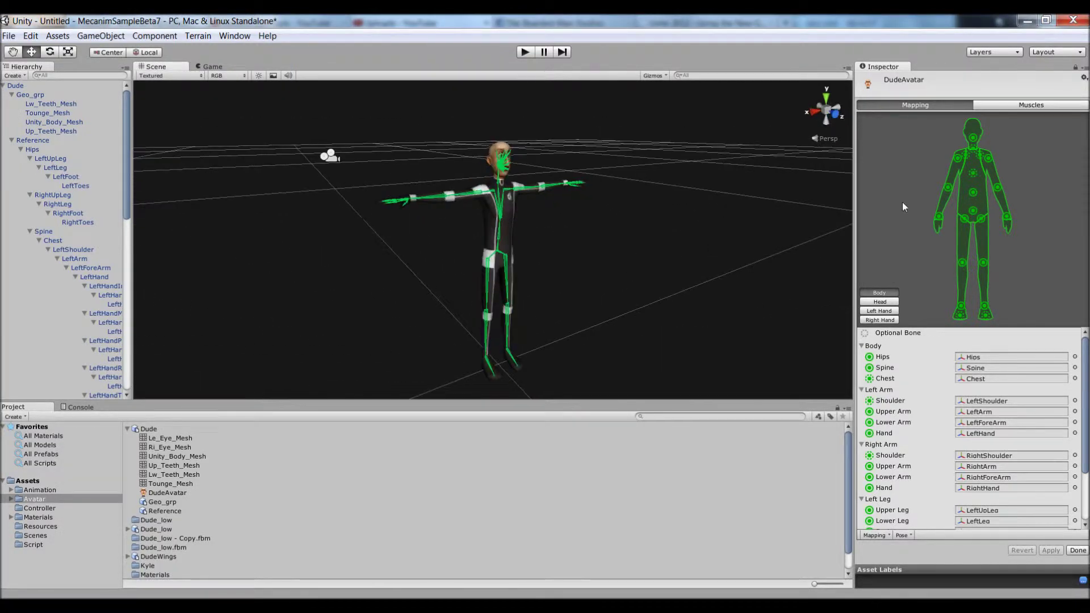
pyautogui.click(975, 194)
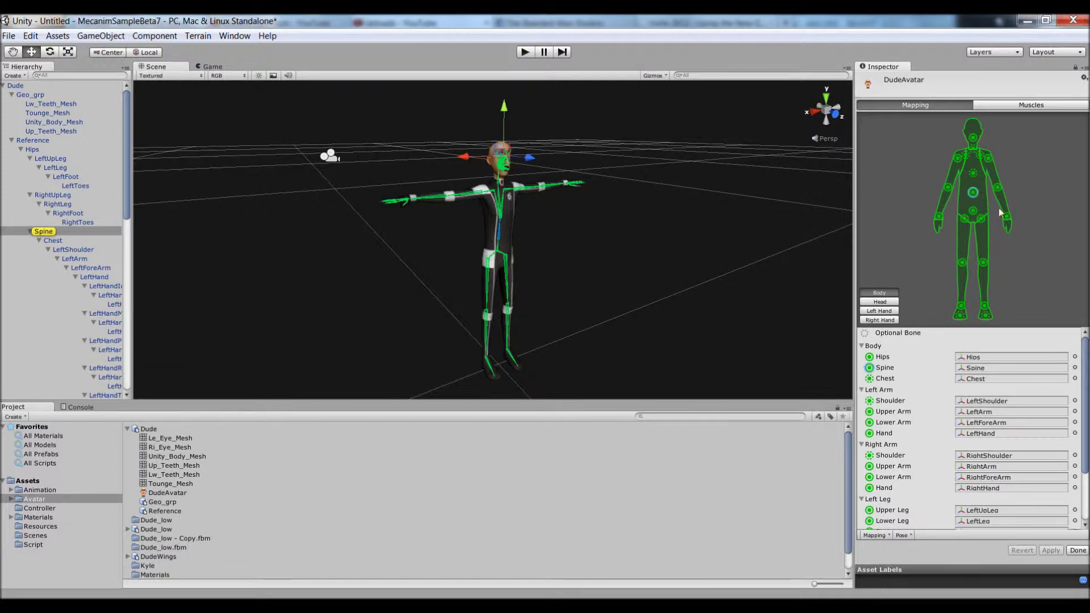
pyautogui.click(940, 219)
pyautogui.click(947, 189)
pyautogui.click(958, 159)
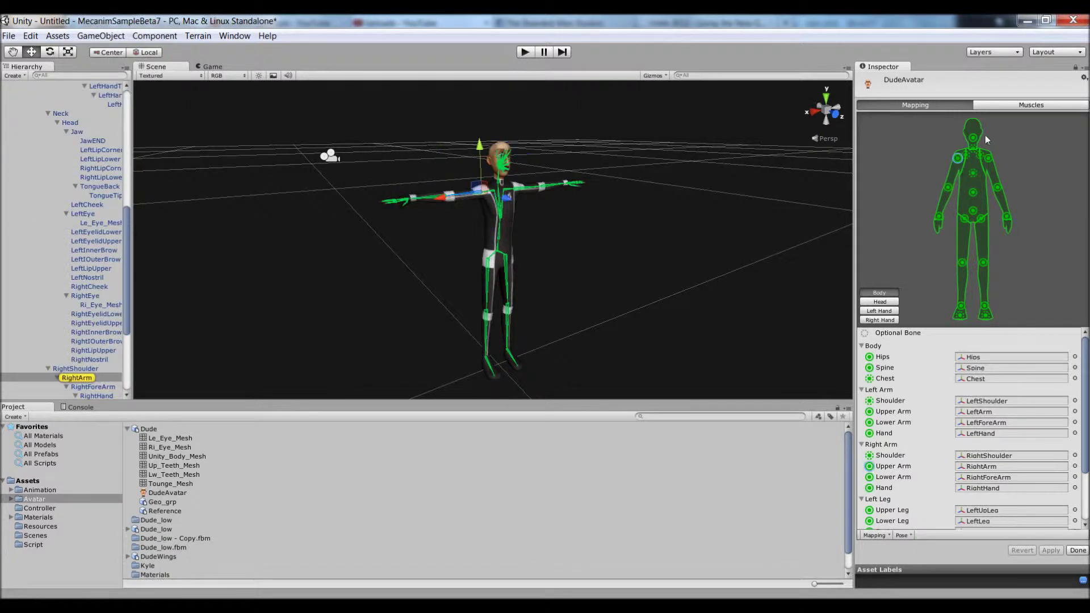
pyautogui.click(974, 139)
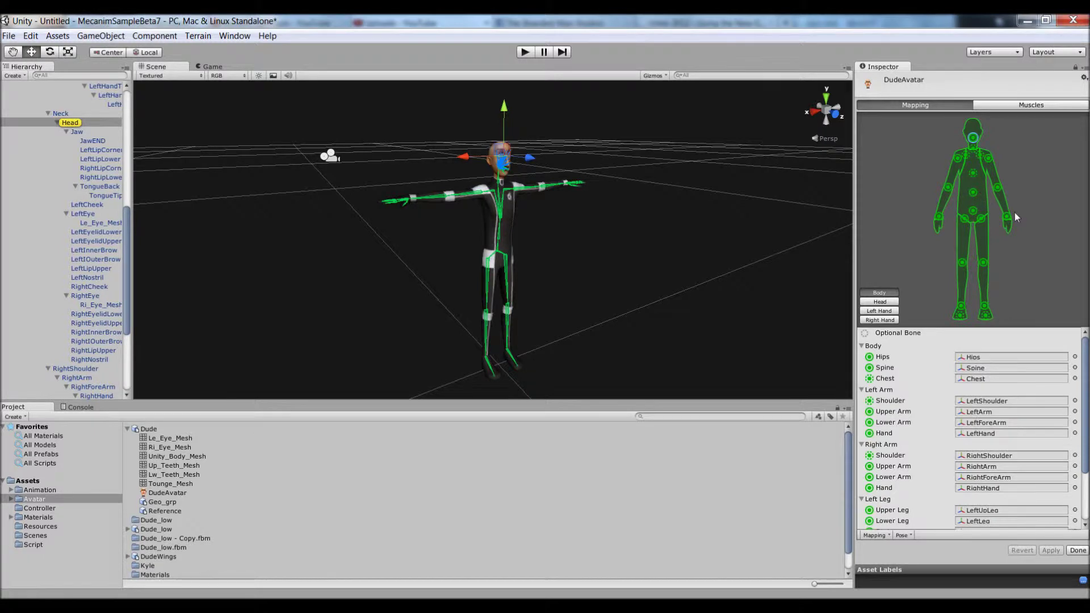
pyautogui.click(880, 302)
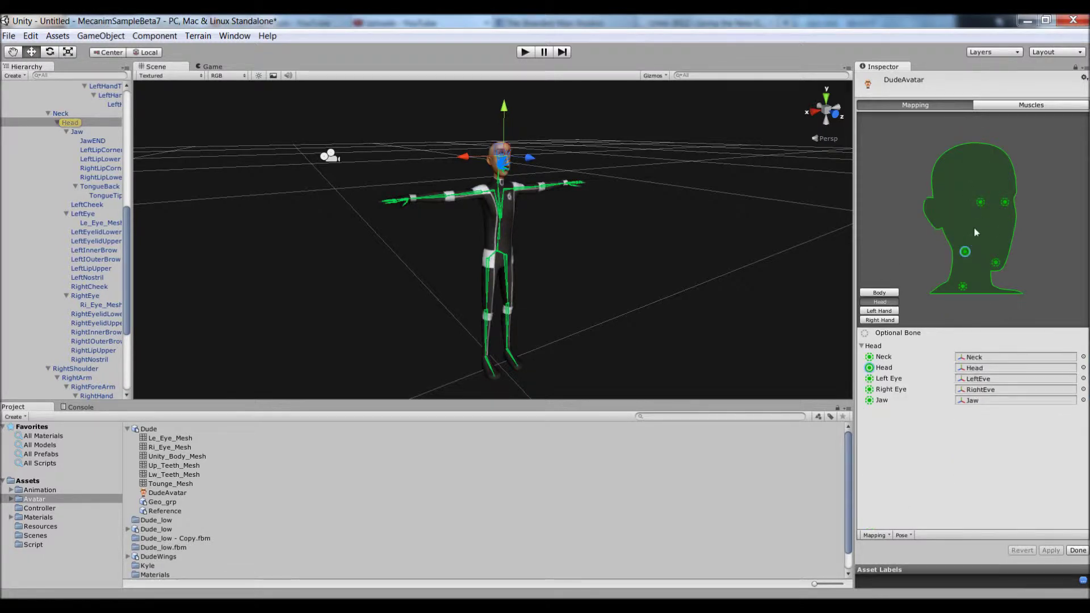
pyautogui.click(879, 311)
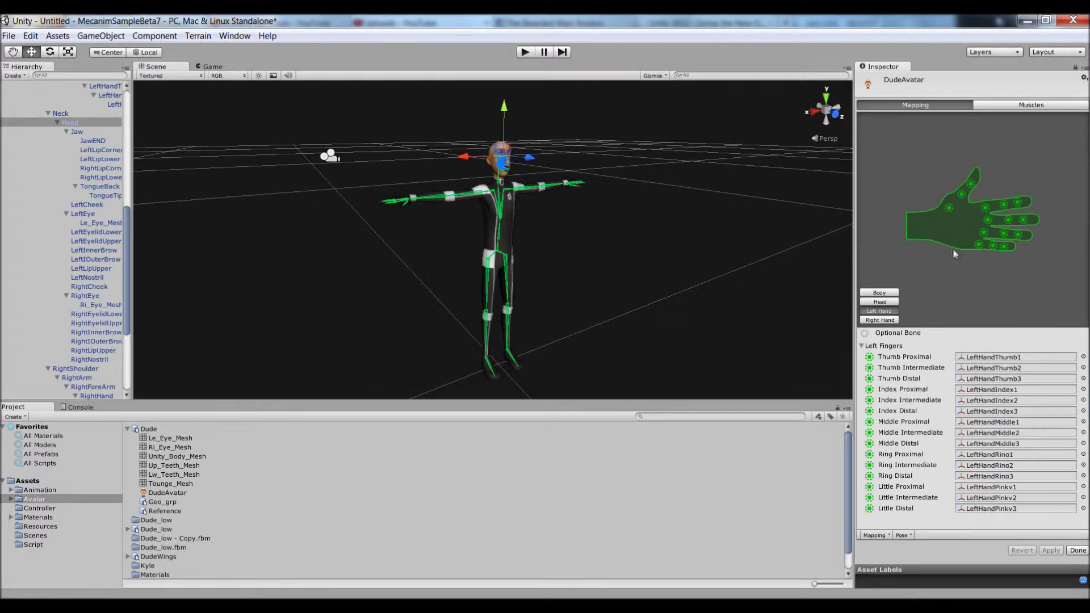
pyautogui.click(880, 320)
pyautogui.click(928, 202)
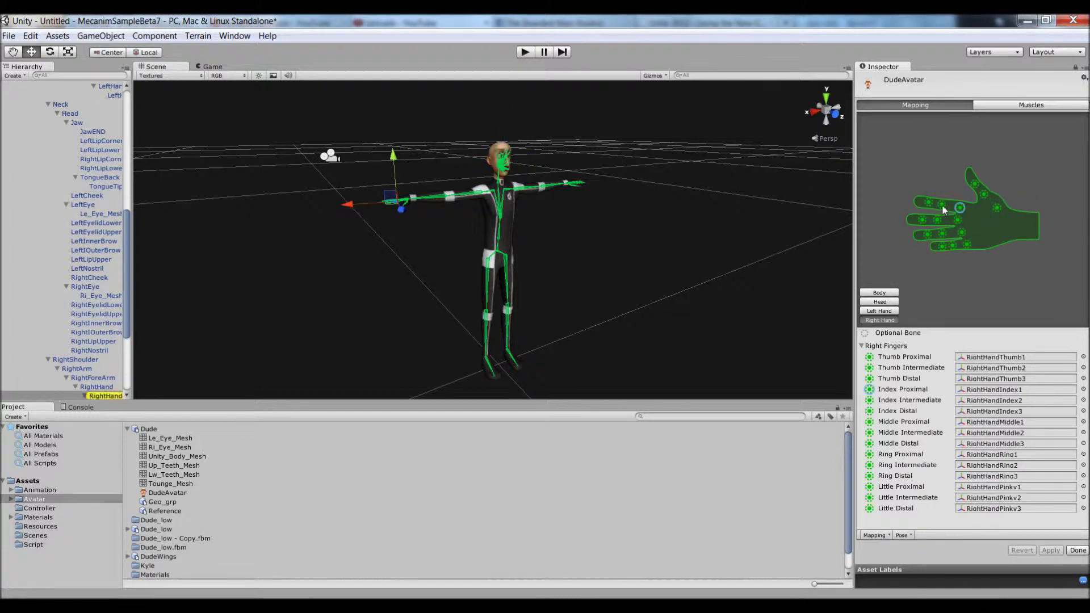
pyautogui.click(886, 295)
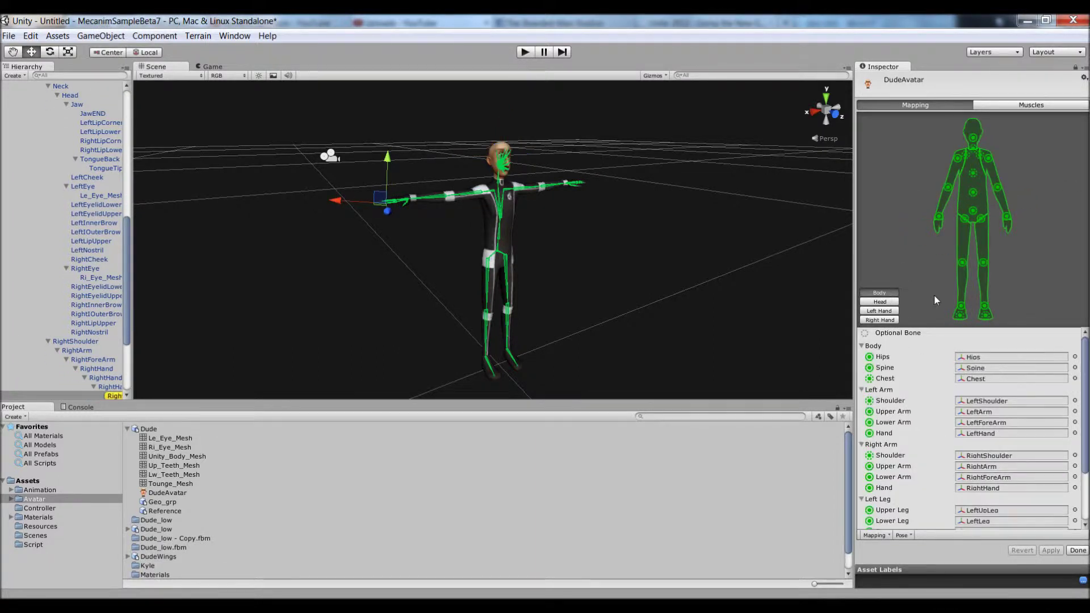
pyautogui.click(964, 263)
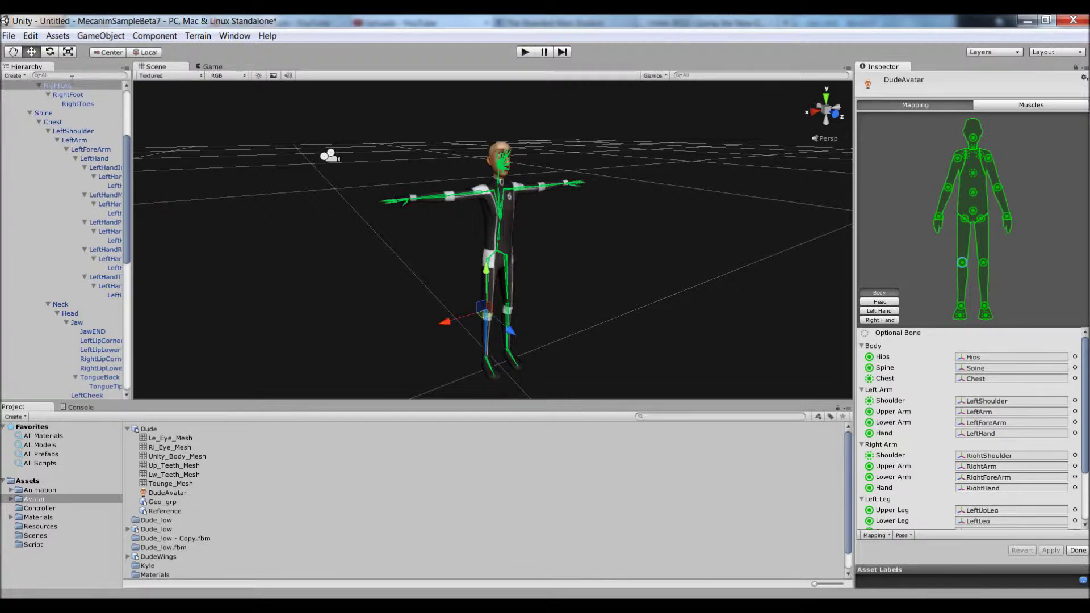
pyautogui.scroll(2, 54, 91)
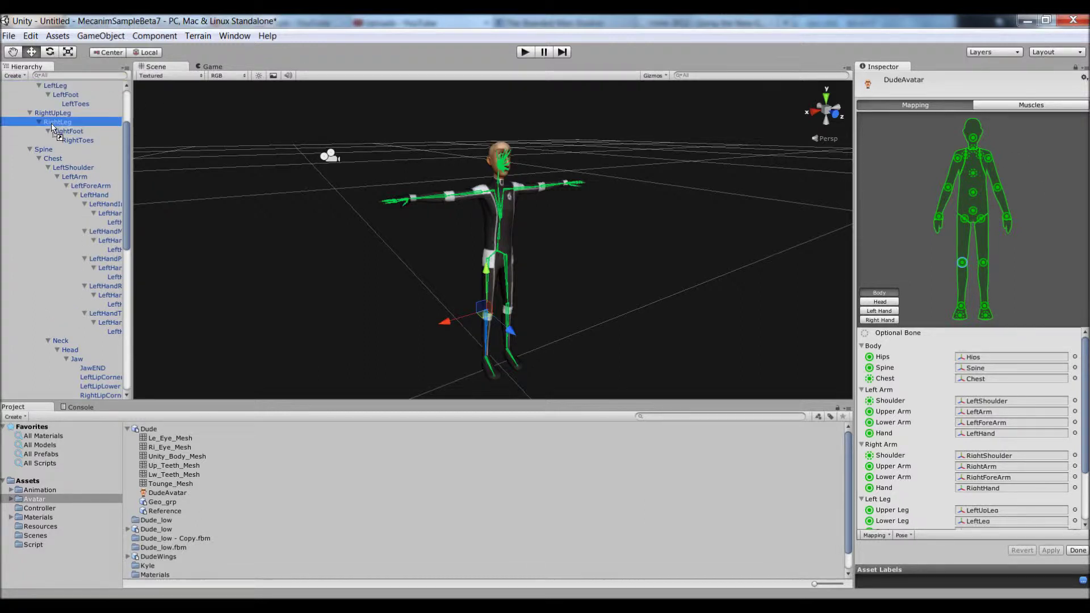
# Step: Assign the RightLeg bone to the left Upper Arm slot and orbit around the character
pyautogui.moveTo(988, 410)
pyautogui.mouseDown()
pyautogui.moveTo(991, 433)
pyautogui.moveTo(993, 413)
pyautogui.mouseUp()
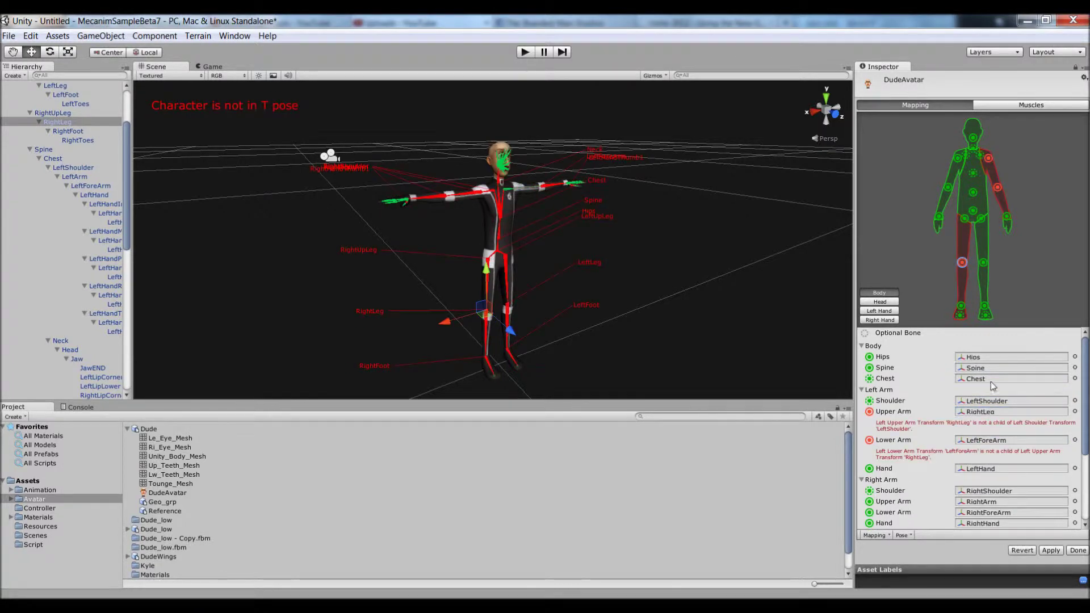
pyautogui.keyDown('alt'); pyautogui.moveTo(689, 222); pyautogui.dragTo(496, 243); pyautogui.keyUp('alt')
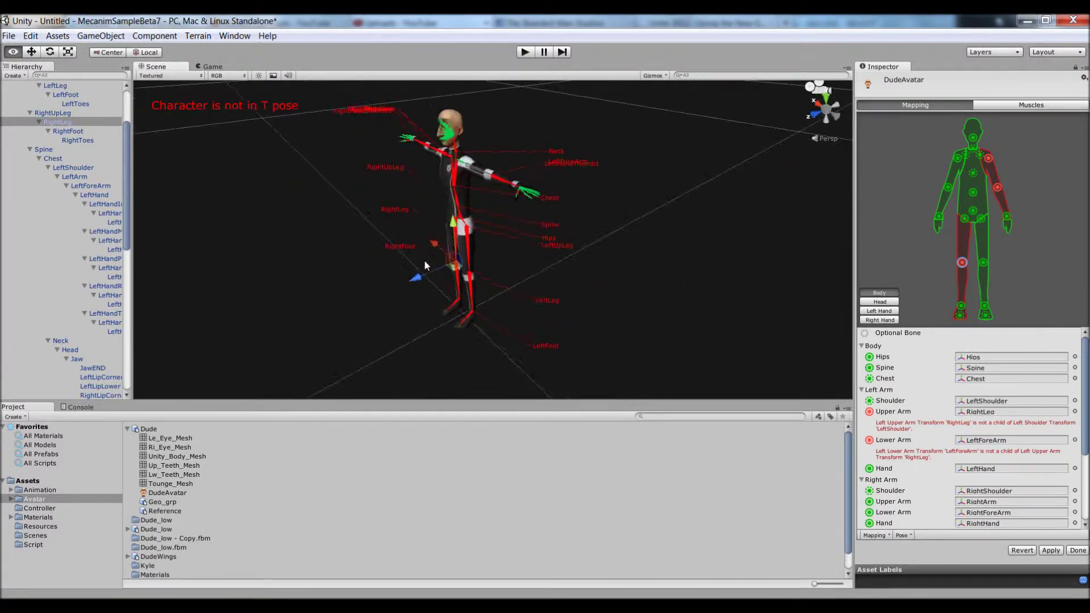
pyautogui.keyDown('alt'); pyautogui.moveTo(424, 260); pyautogui.dragTo(619, 208); pyautogui.keyUp('alt')
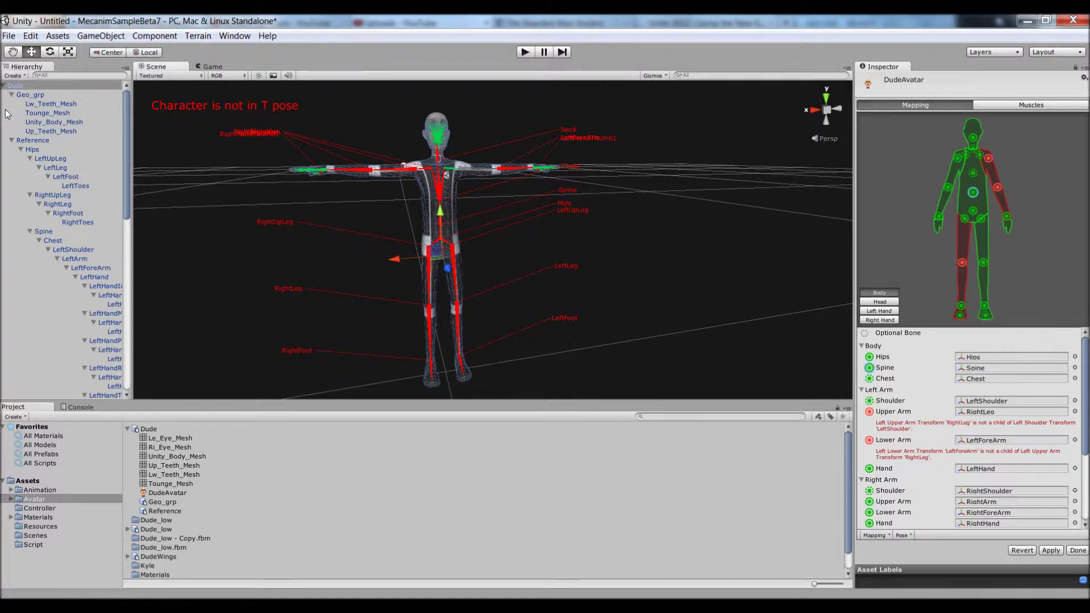
# Step: Collapse the Dude hierarchy, browse the Controller and Animation folders, and switch to Muscles settings
pyautogui.click(3, 86)
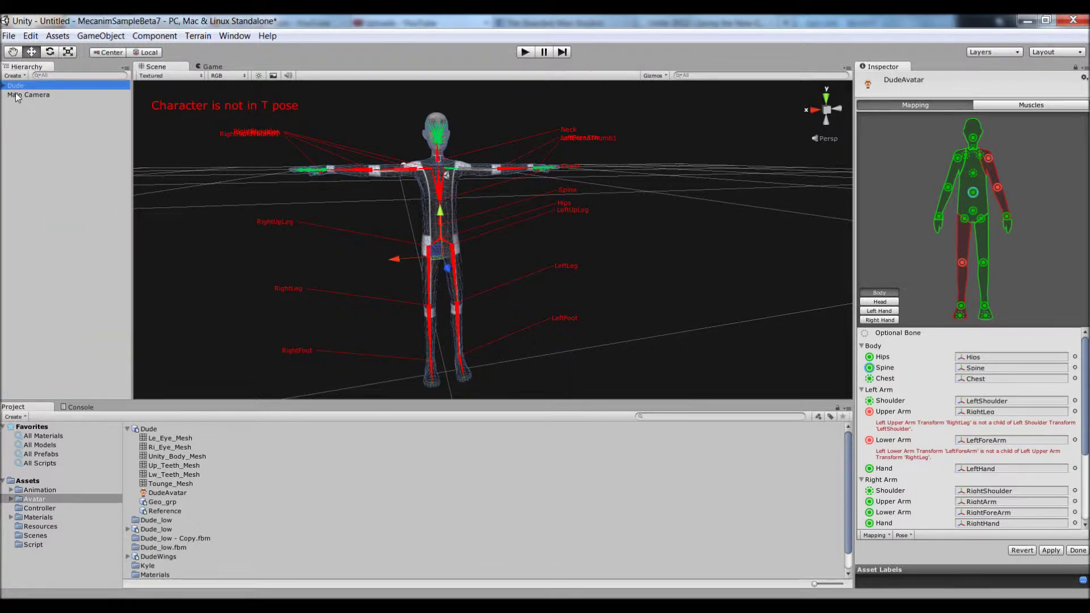
pyautogui.click(33, 509)
pyautogui.click(52, 489)
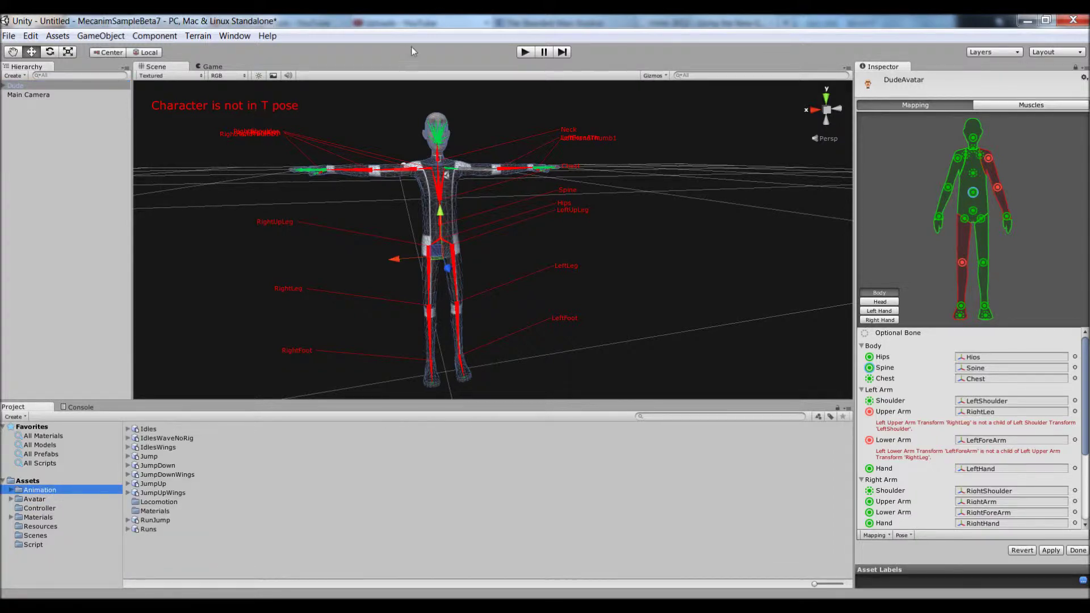
pyautogui.click(208, 67)
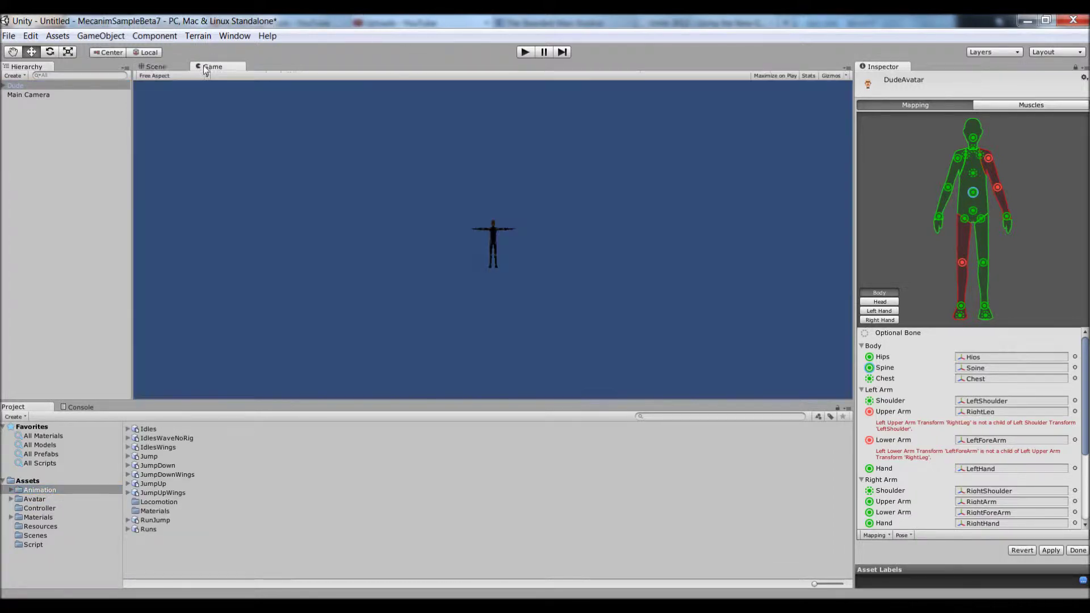
pyautogui.click(159, 67)
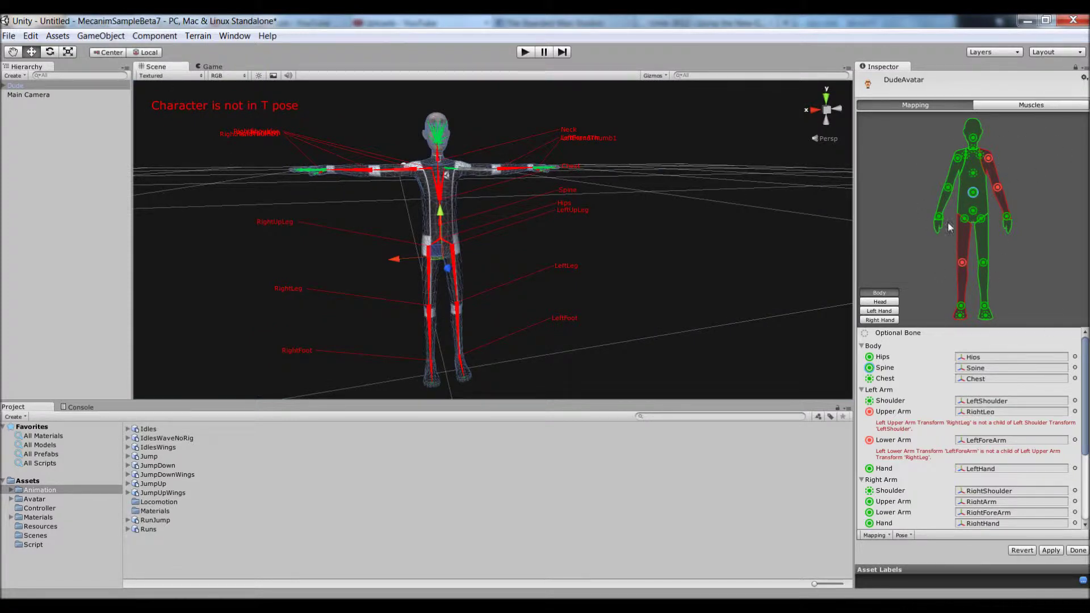
pyautogui.click(1037, 106)
pyautogui.click(639, 339)
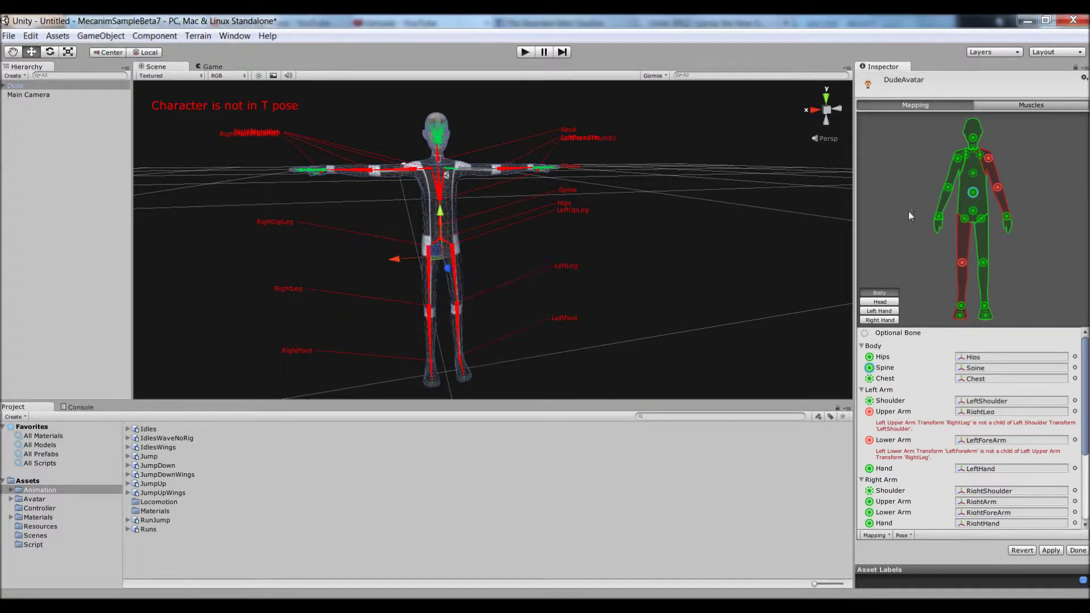
# Step: In DudeAvatar's Muscles tab, zoom onto the character and slide Open Close toward a hunched pose
pyautogui.click(1032, 104)
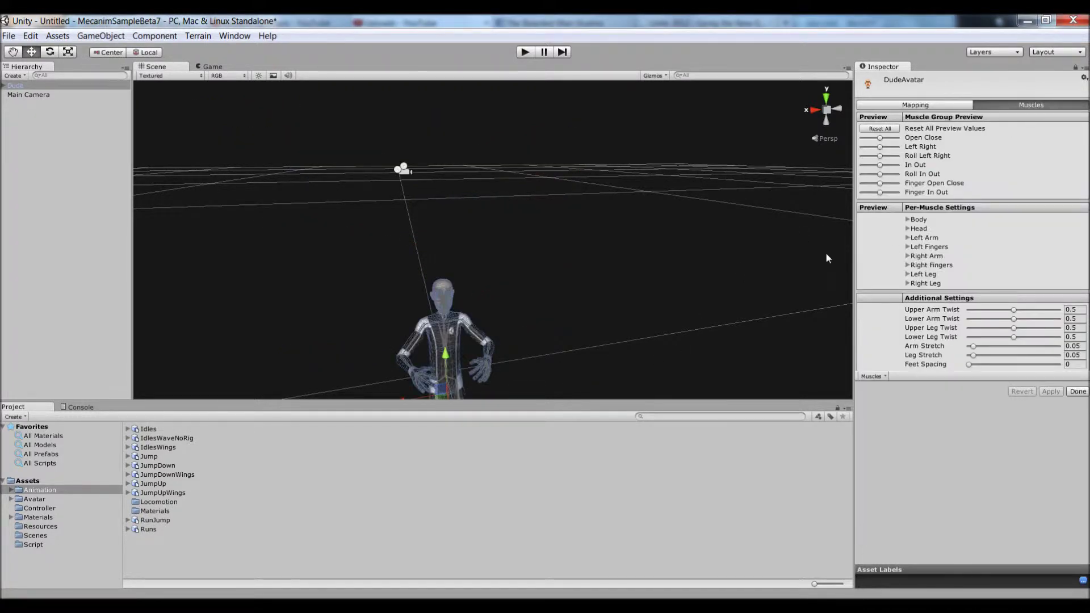
pyautogui.moveTo(566, 336); pyautogui.dragTo(611, 264, button='middle')
pyautogui.keyDown('alt'); pyautogui.moveTo(611, 264); pyautogui.dragTo(544, 275, button='right'); pyautogui.keyUp('alt')
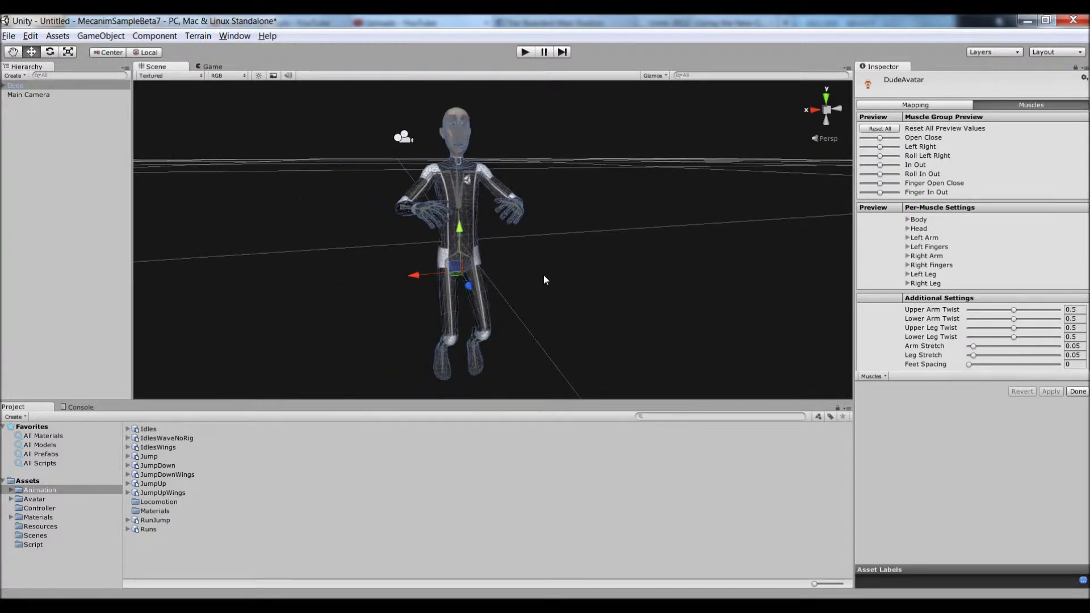
pyautogui.moveTo(878, 137); pyautogui.dragTo(868, 196)
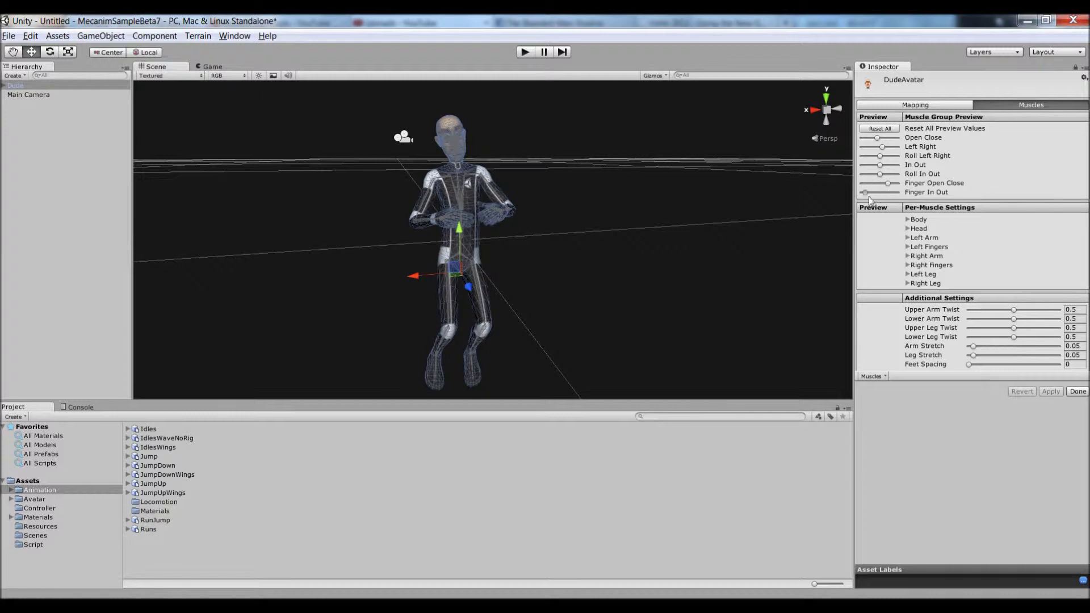
# Step: Expand the Body, Arm and Head groups and the Spine, Head Tilt and Eye Down-Up ranges
pyautogui.click(908, 219)
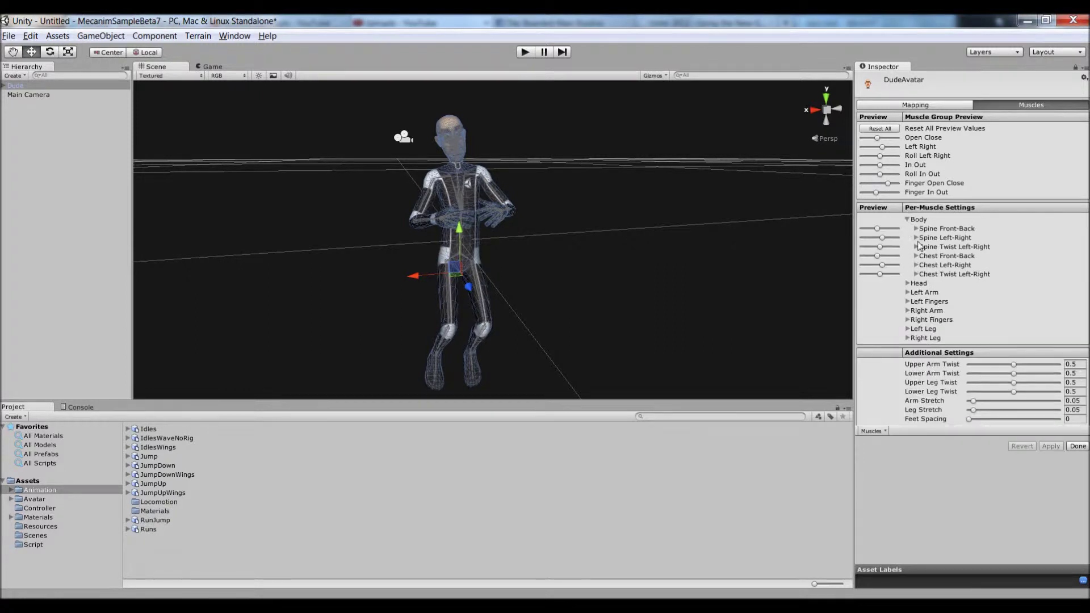
pyautogui.click(916, 238)
pyautogui.click(907, 319)
pyautogui.click(907, 301)
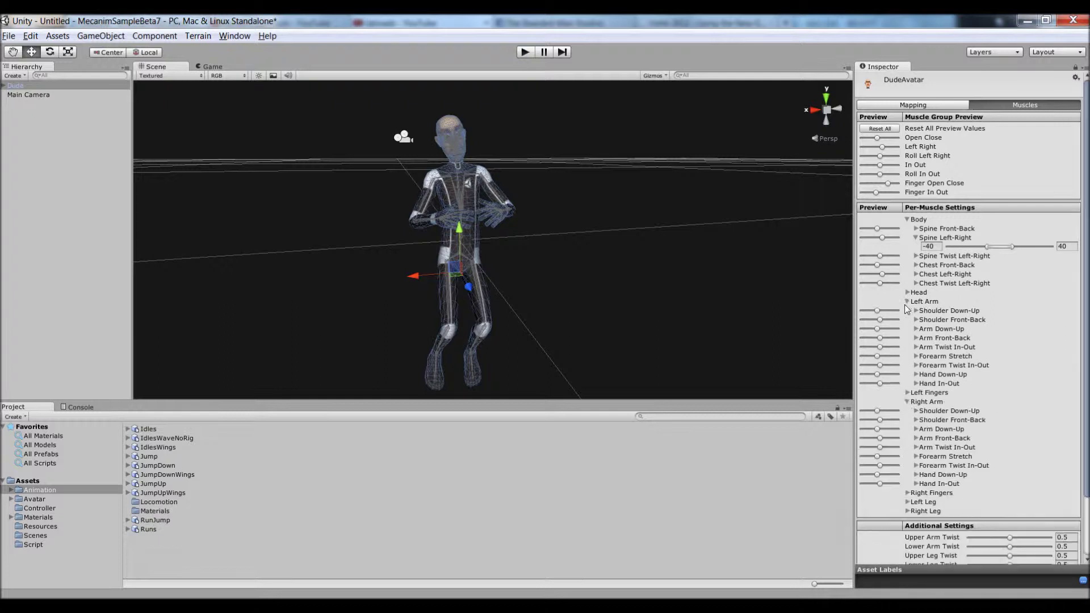
pyautogui.click(907, 292)
pyautogui.click(916, 338)
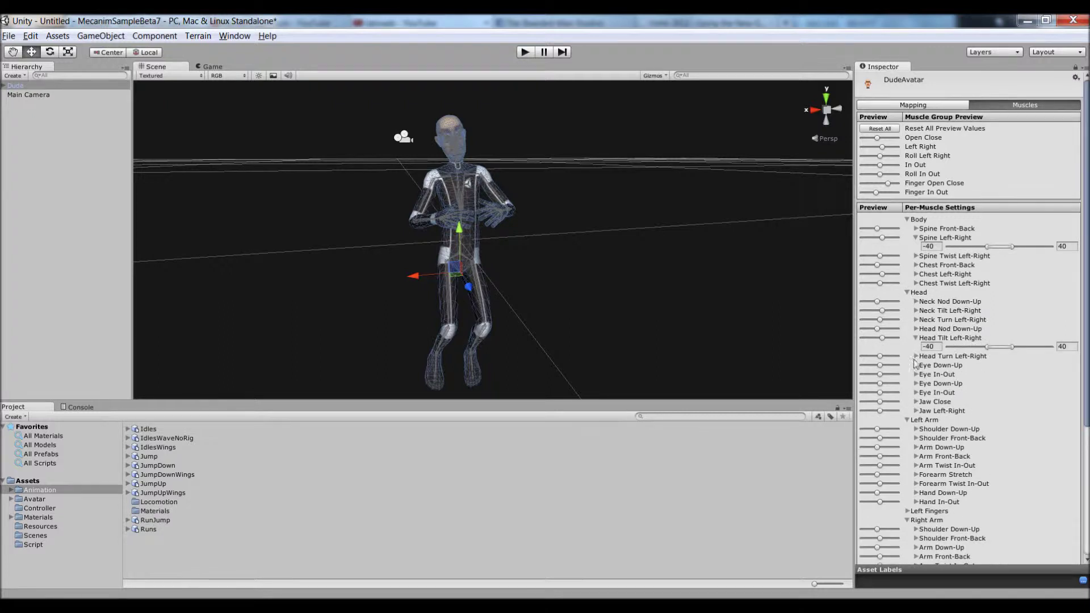
pyautogui.click(916, 365)
pyautogui.click(916, 392)
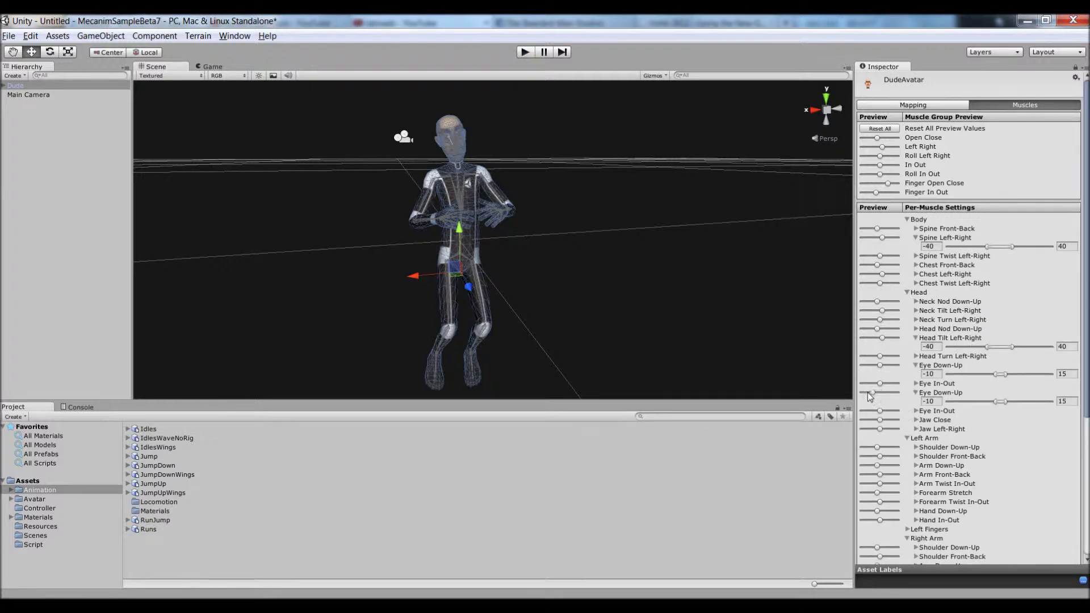
# Step: Preview muscle movement by dragging the eye, neck and right-hand sliders
pyautogui.moveTo(899, 392); pyautogui.dragTo(890, 392)
pyautogui.moveTo(884, 311)
pyautogui.mouseDown()
pyautogui.moveTo(902, 311)
pyautogui.moveTo(872, 310)
pyautogui.mouseUp()
pyautogui.scroll(-5, 1005, 349)
pyautogui.scroll(-4, 1002, 349)
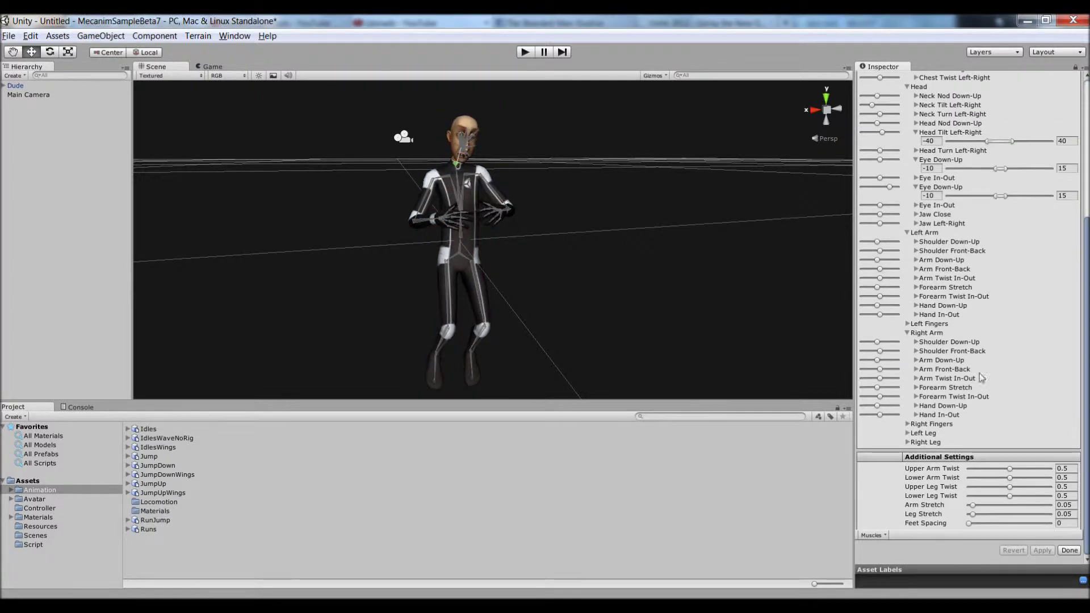
pyautogui.moveTo(881, 405)
pyautogui.mouseDown()
pyautogui.moveTo(894, 404)
pyautogui.moveTo(864, 407)
pyautogui.moveTo(878, 406)
pyautogui.mouseUp()
# Step: Browse the Materials, Controller and Script folders, open FollowCtrl in MonoDevelop, and return to Unity
pyautogui.click(35, 517)
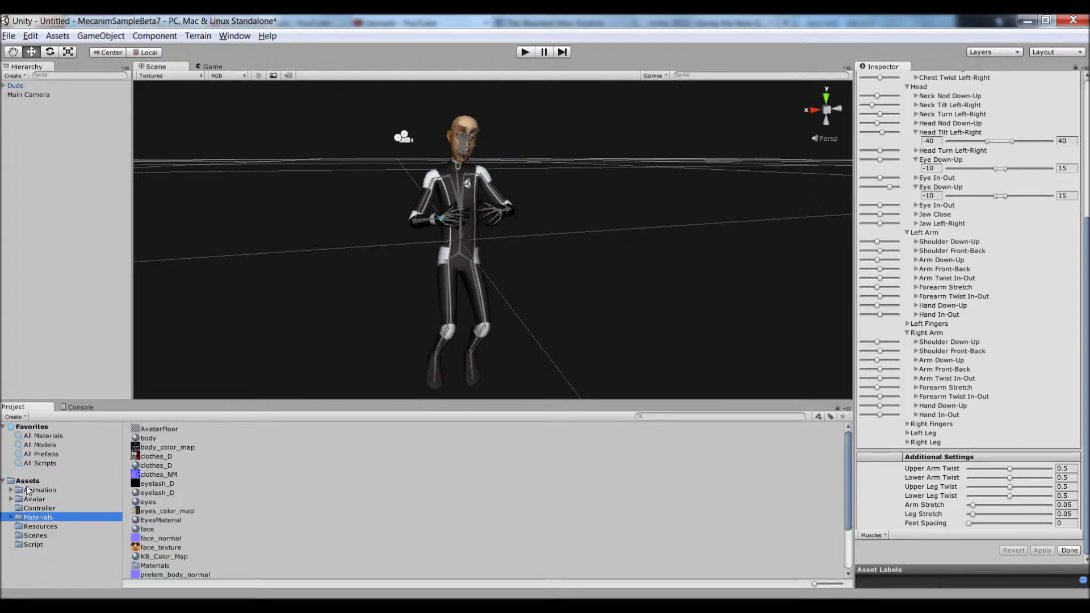
pyautogui.click(31, 508)
pyautogui.click(28, 545)
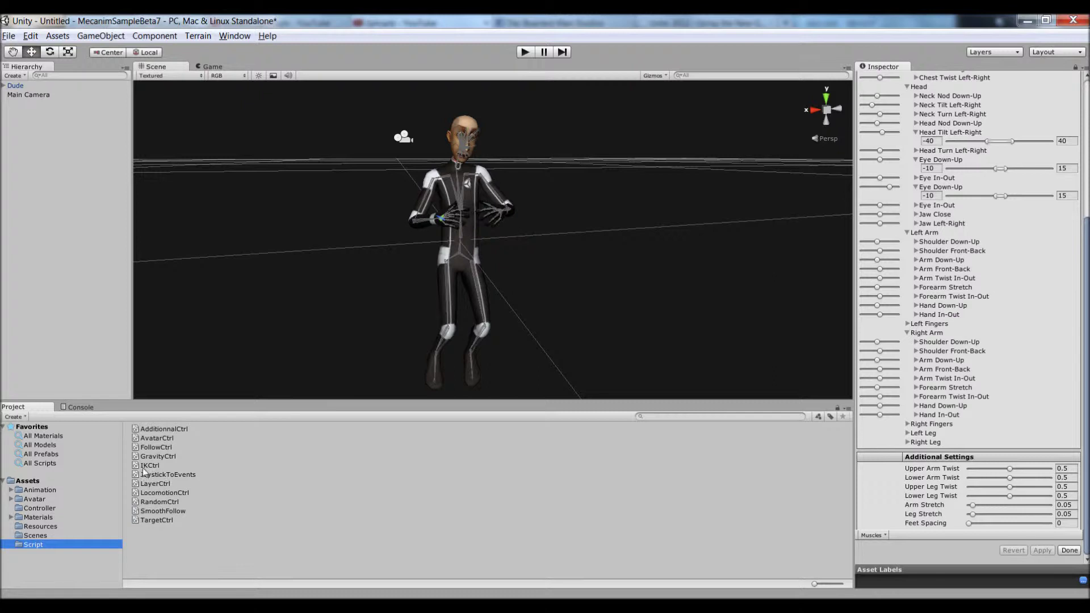
pyautogui.click(165, 447)
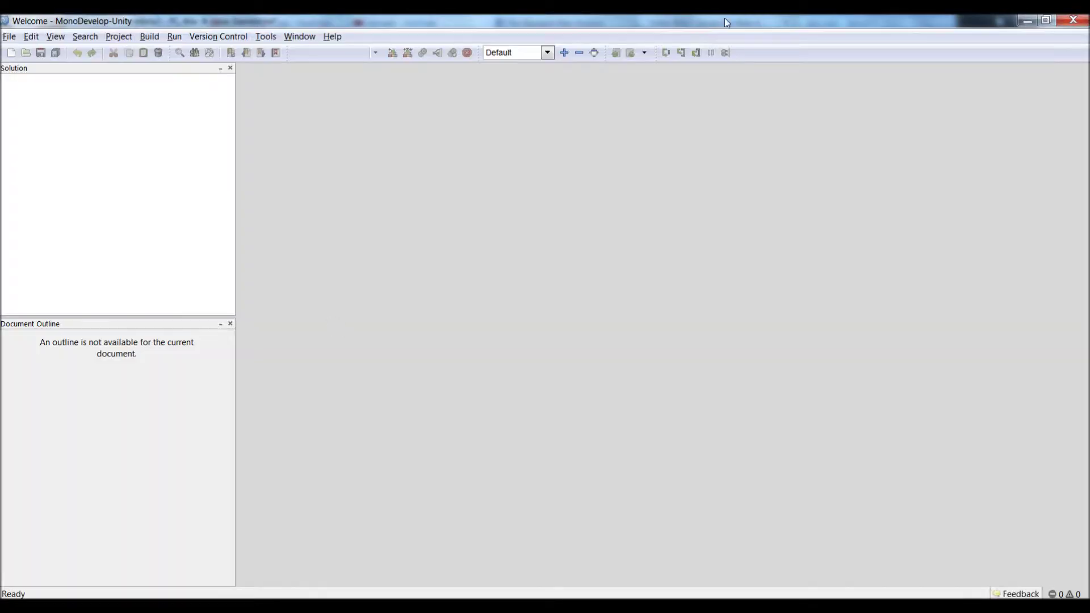
pyautogui.click(1047, 20)
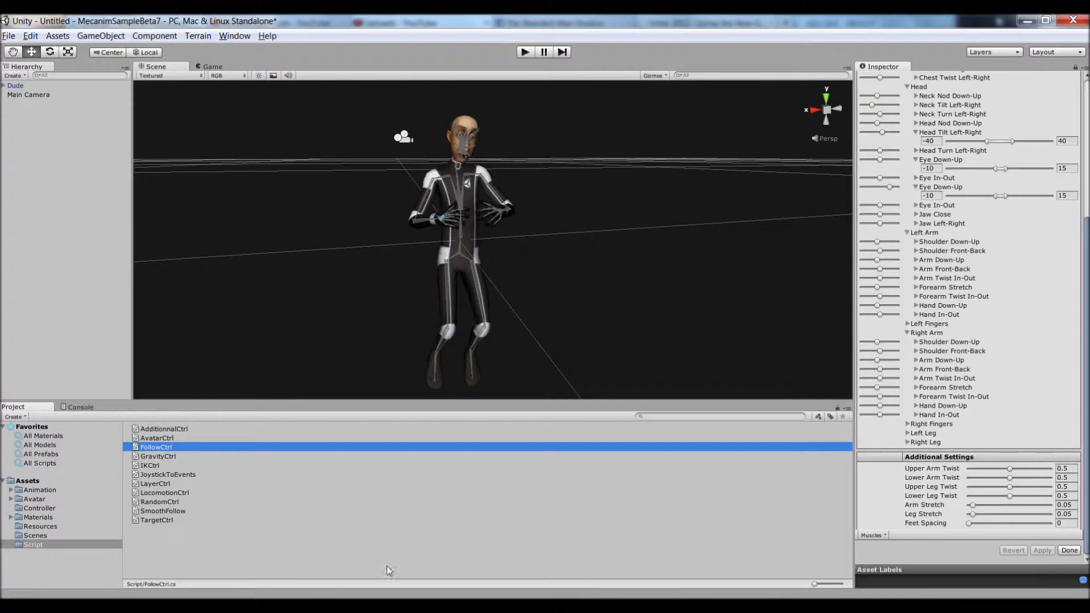
# Step: Open the crowd scene without saving, orbit down onto the floor, and run it
pyautogui.click(112, 535)
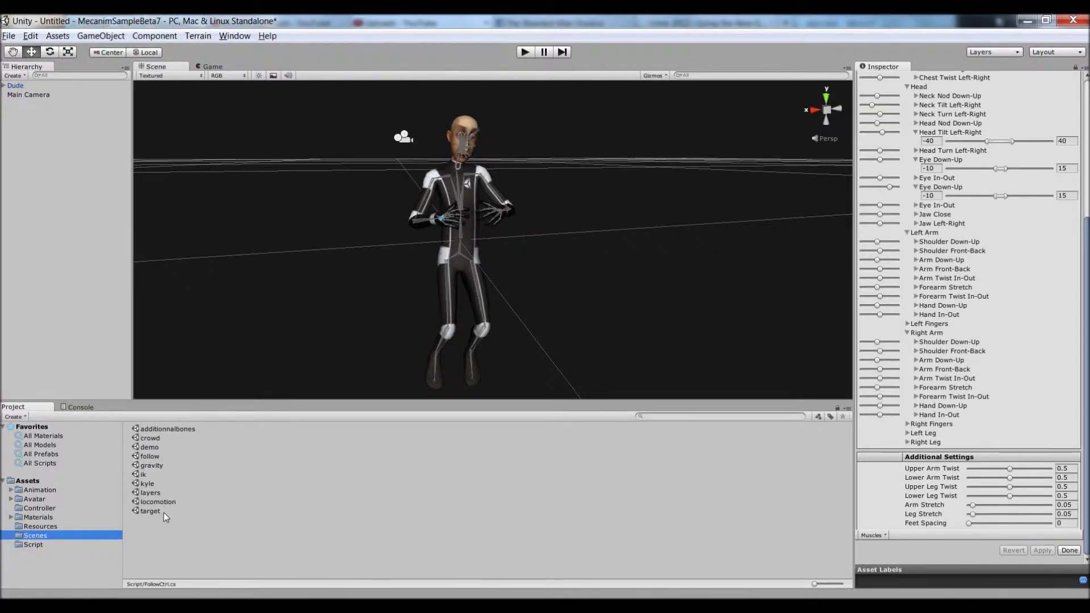
pyautogui.doubleClick(150, 438)
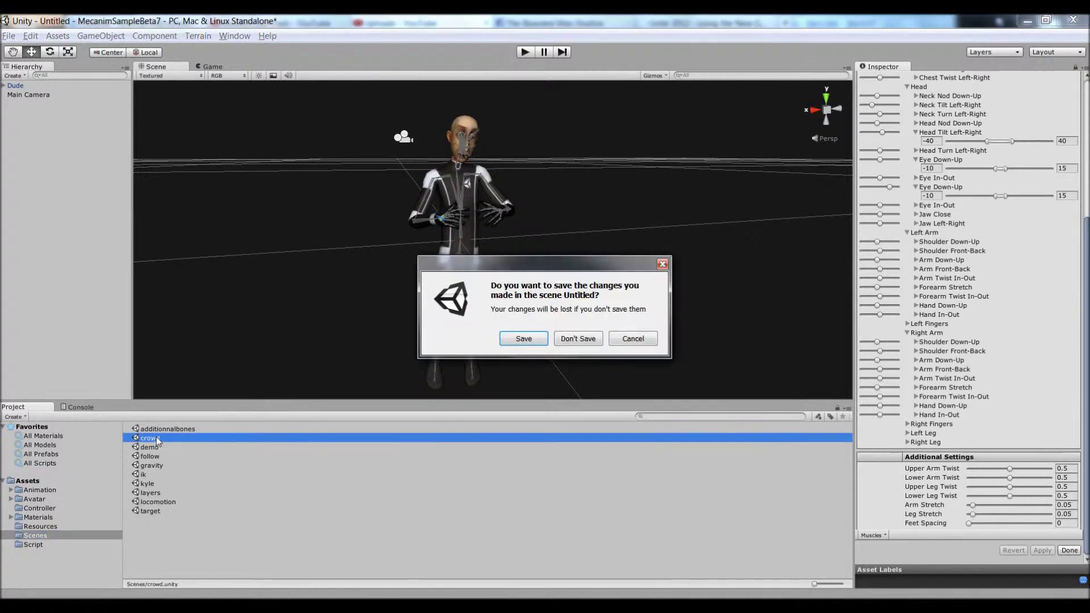
pyautogui.click(579, 339)
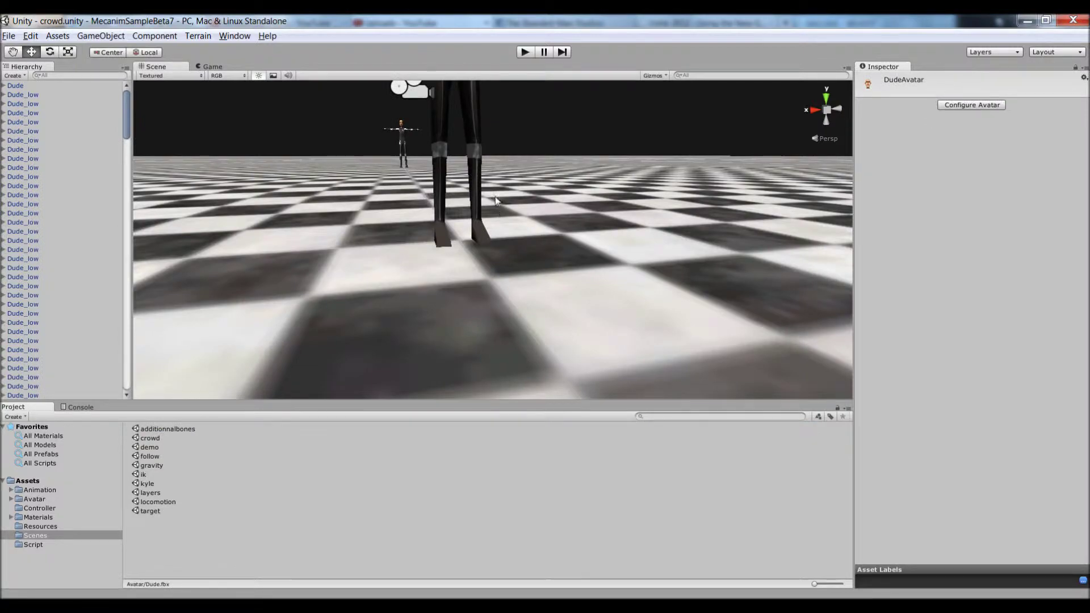
pyautogui.keyDown('alt'); pyautogui.moveTo(495, 200); pyautogui.dragTo(520, 114); pyautogui.keyUp('alt')
pyautogui.click(532, 52)
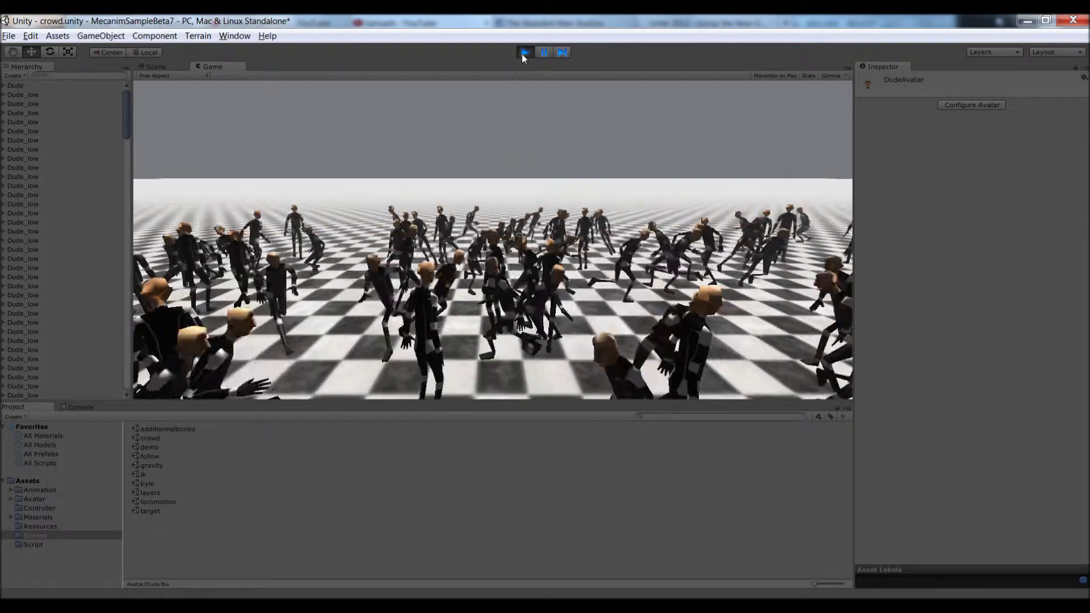
# Step: Stop Play mode and frame a Dude_low character from floor level
pyautogui.click(523, 53)
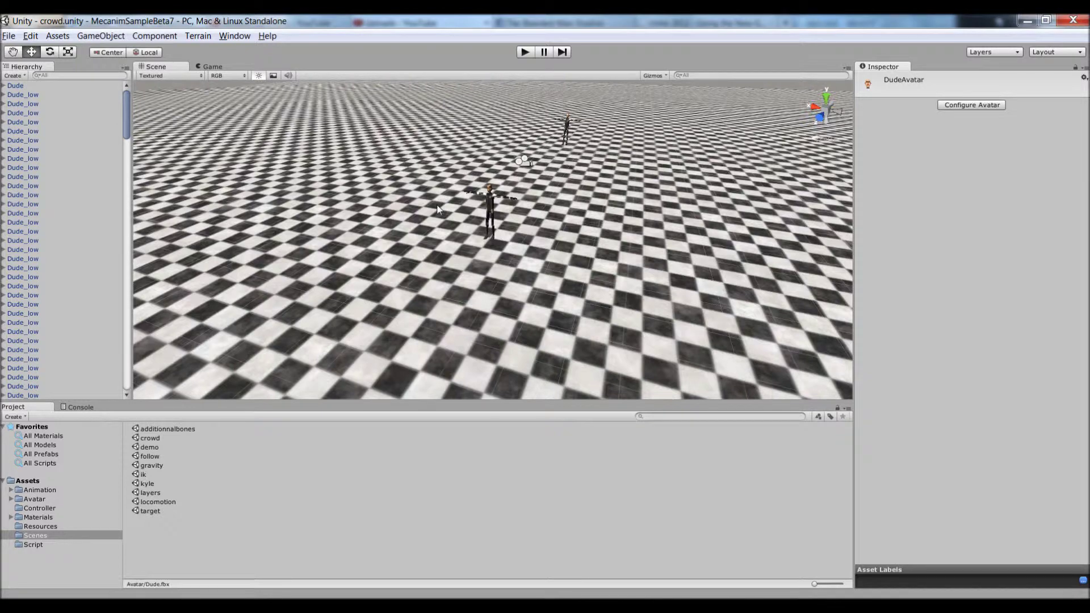
pyautogui.keyDown('alt'); pyautogui.moveTo(466, 274); pyautogui.dragTo(510, 186); pyautogui.keyUp('alt')
pyautogui.click(486, 199)
pyautogui.press('f')
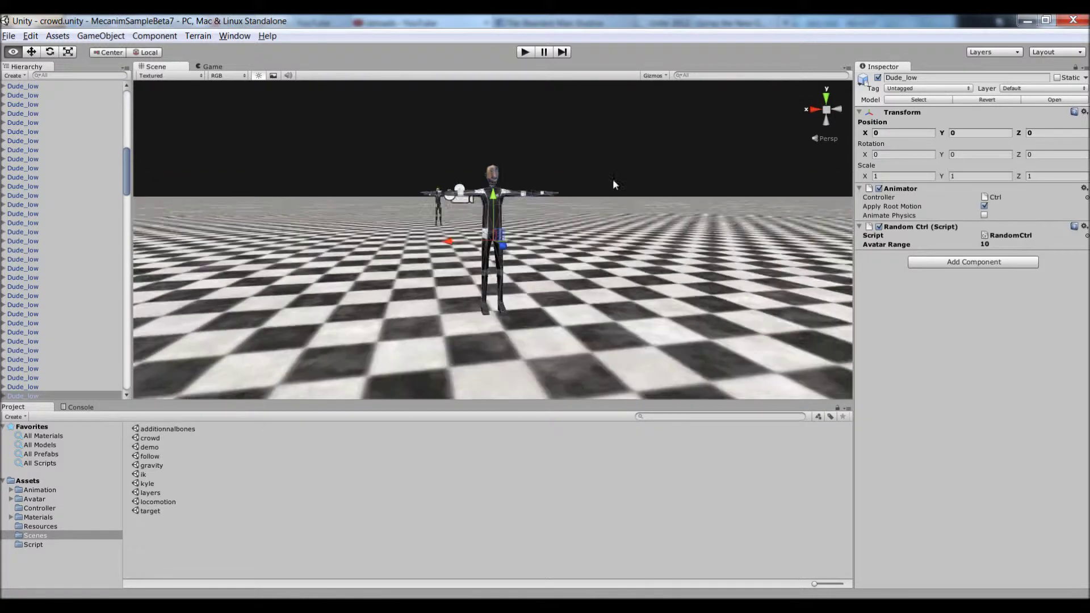
# Step: Clear the selection, box-select over the character, and browse the component categories
pyautogui.click(356, 142)
pyautogui.moveTo(354, 137); pyautogui.dragTo(398, 113)
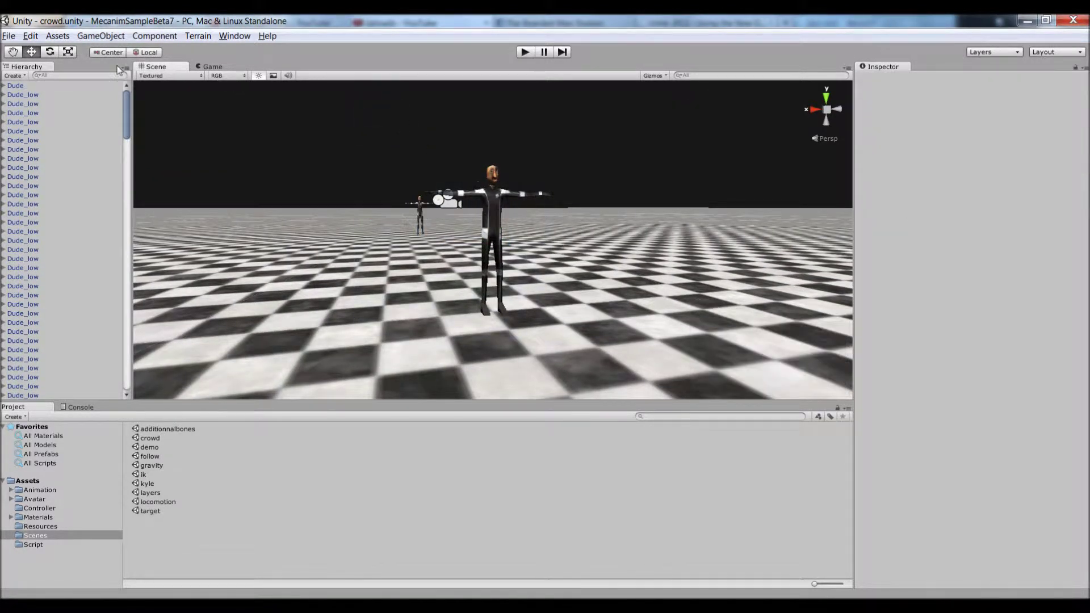
pyautogui.click(162, 36)
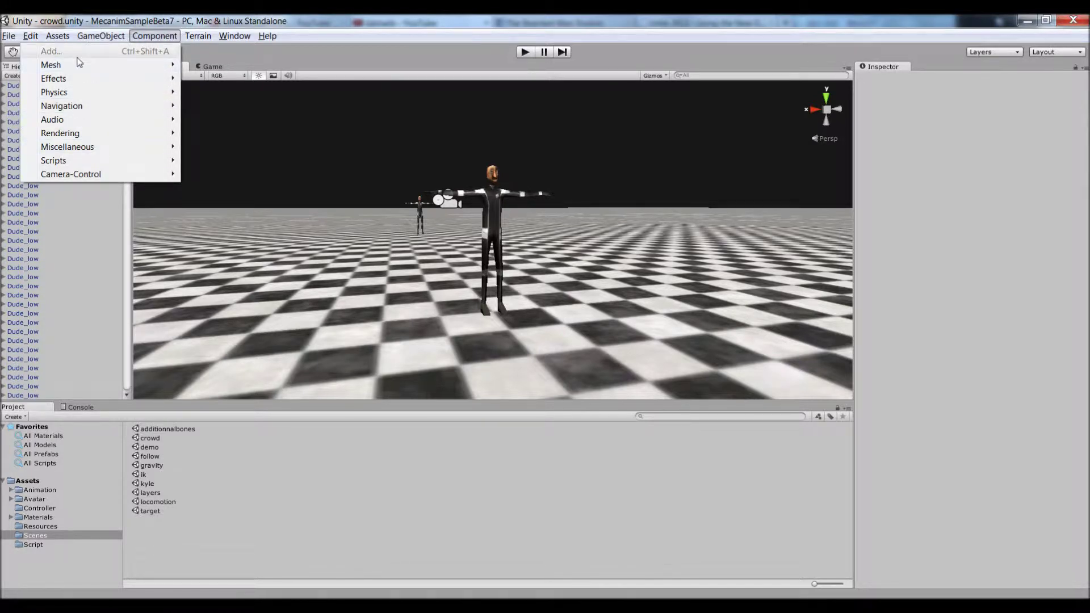
pyautogui.click(106, 39)
pyautogui.click(200, 37)
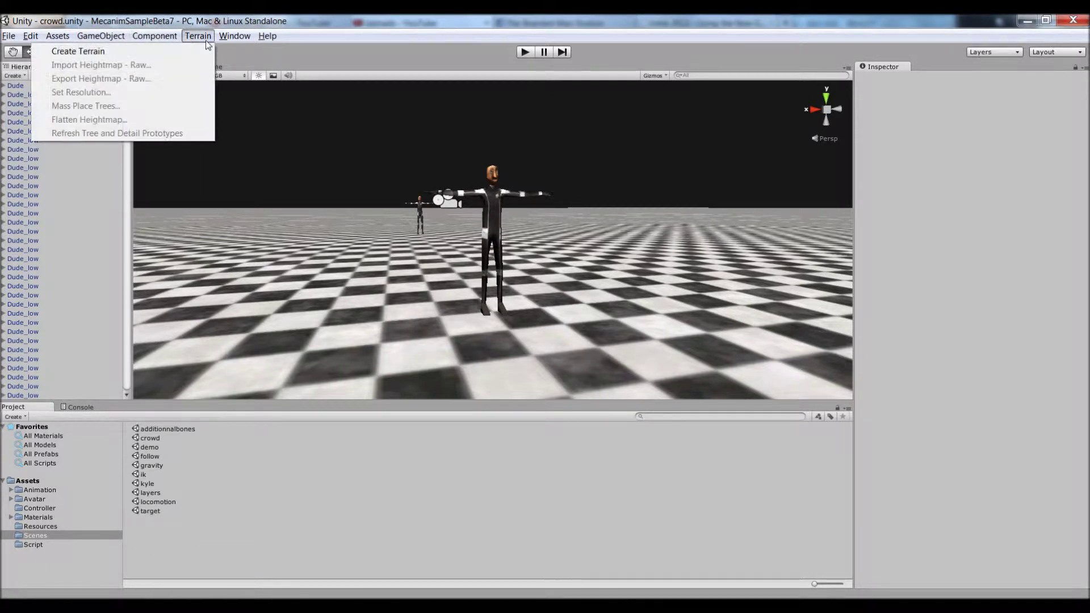
pyautogui.click(212, 38)
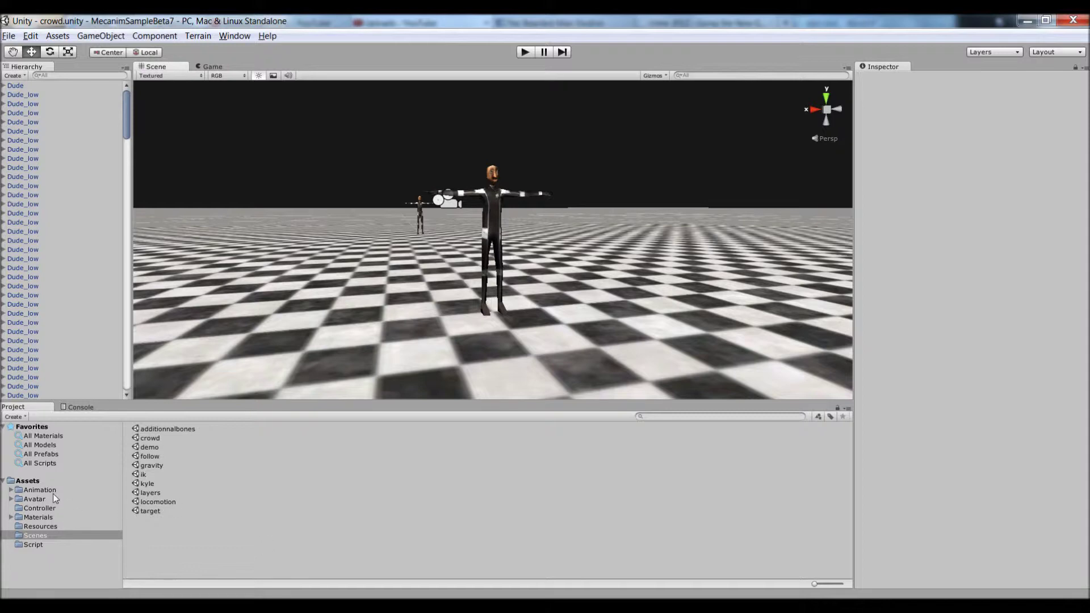
pyautogui.click(180, 463)
pyautogui.click(165, 457)
pyautogui.click(39, 490)
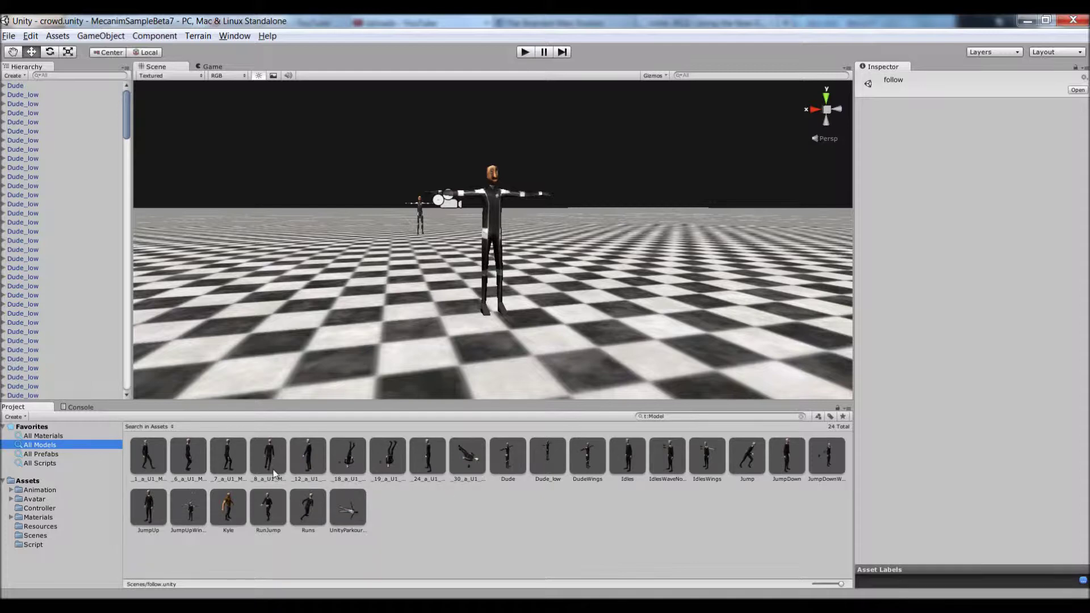
# Step: Scroll the All Models results down to Free Assets and enlarge the Project panel
pyautogui.scroll(-4, 433, 489)
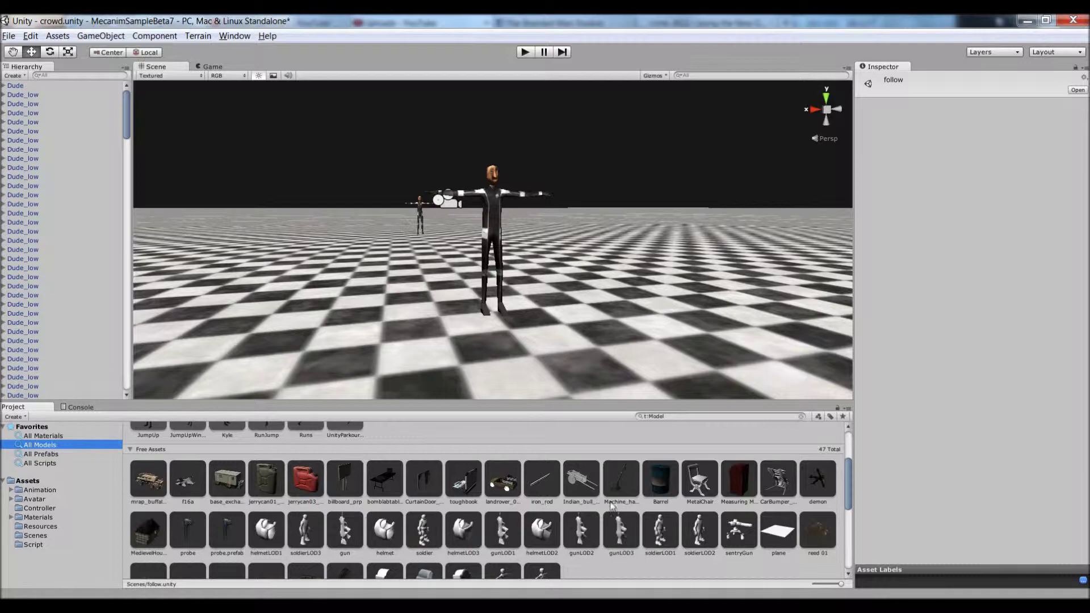
pyautogui.scroll(-3, 681, 524)
pyautogui.scroll(4, 491, 540)
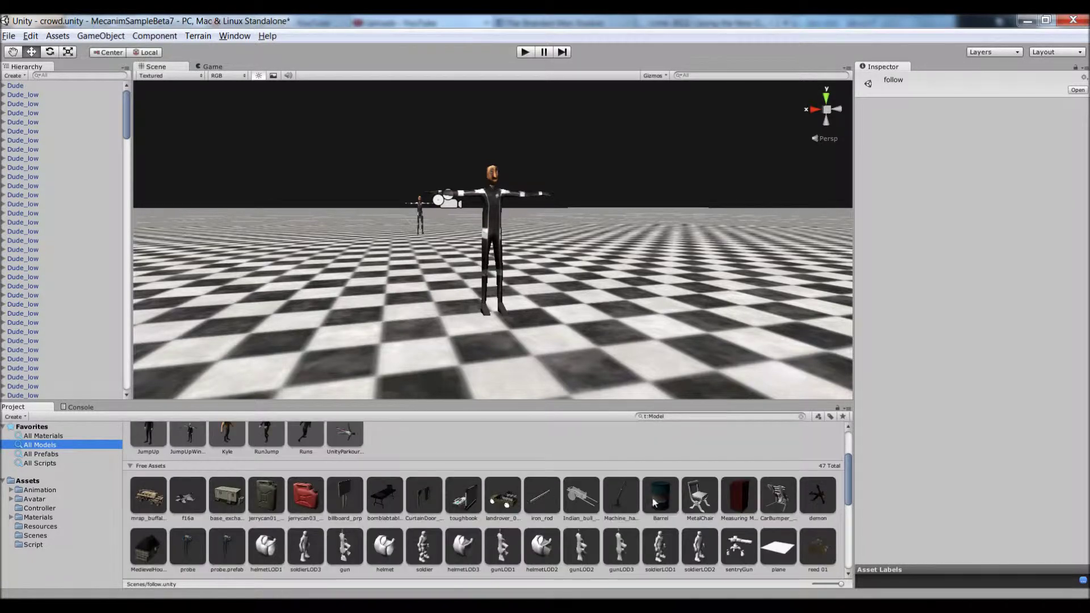
pyautogui.scroll(-3, 591, 516)
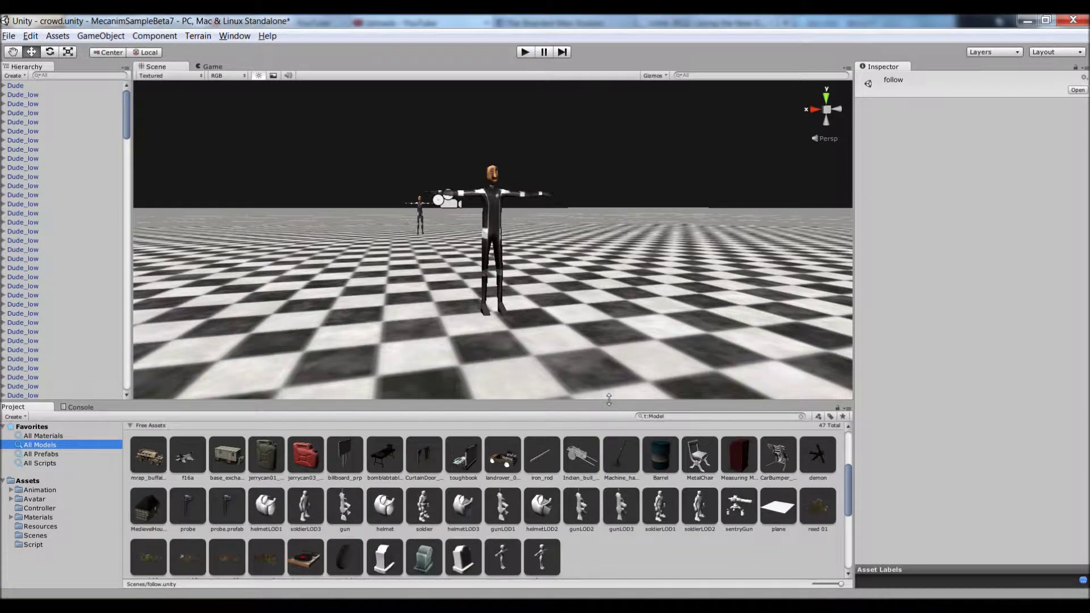
pyautogui.moveTo(609, 400); pyautogui.dragTo(616, 295)
# Step: Create a new scene, discarding the crowd scene's changes, and list All Models again
pyautogui.click(8, 35)
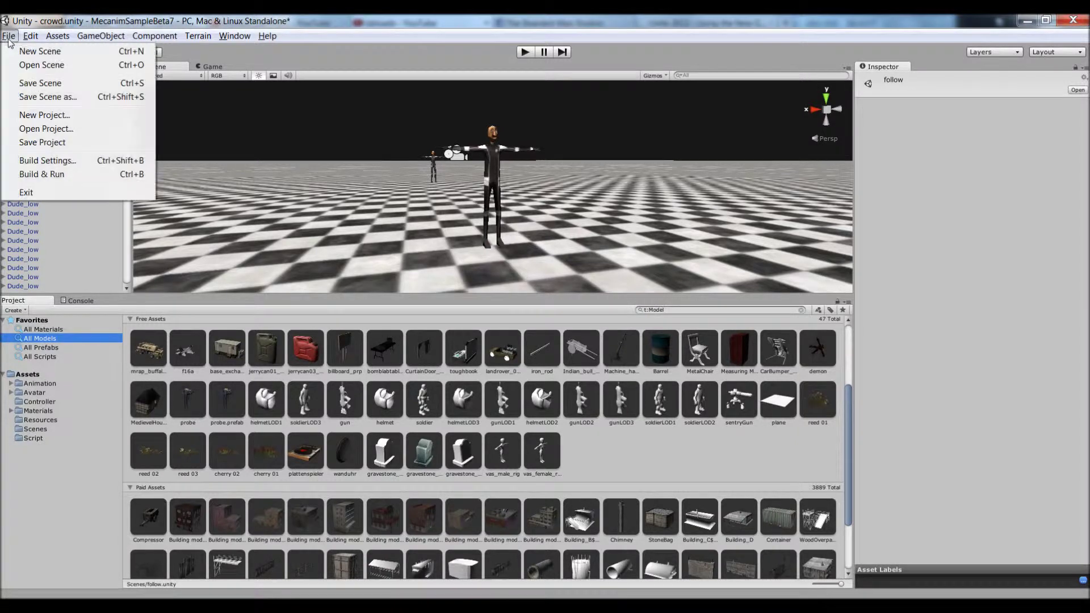
pyautogui.click(29, 50)
pyautogui.click(574, 339)
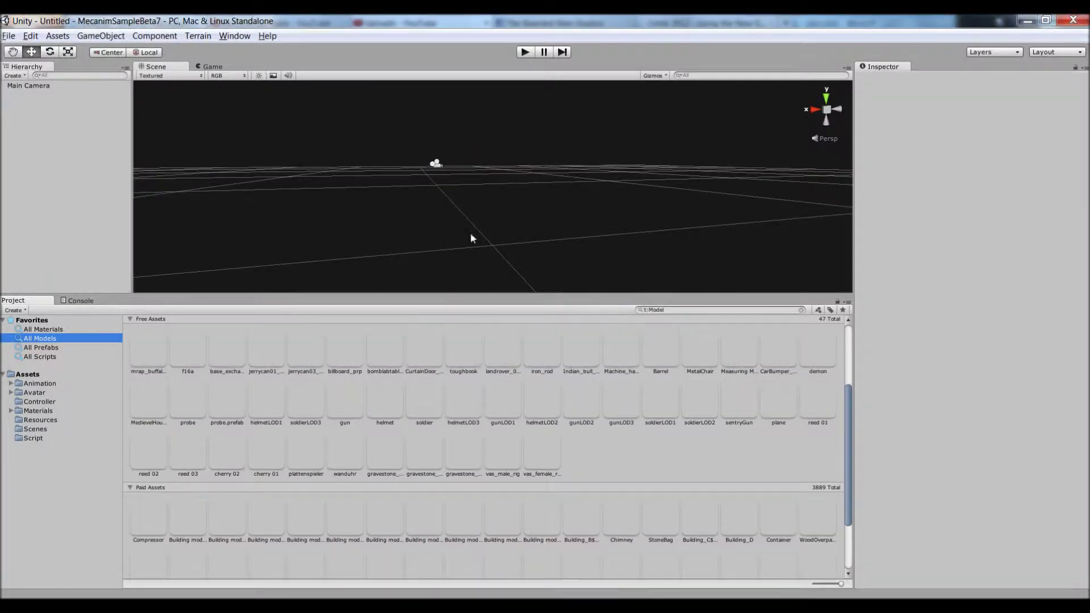
pyautogui.click(30, 341)
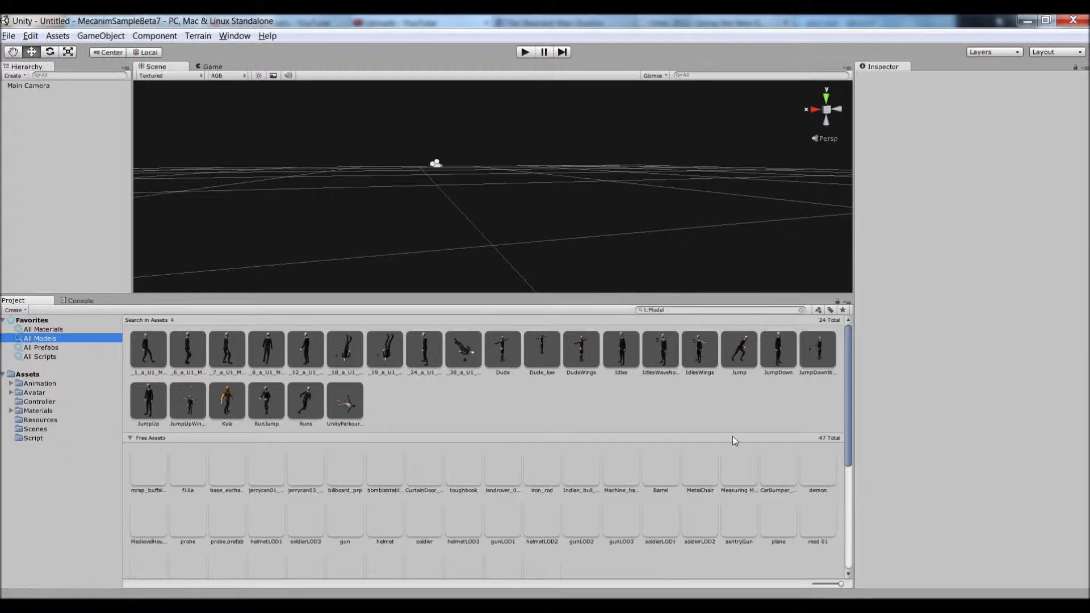
pyautogui.scroll(-3, 851, 391)
# Step: Browse the Asset Store models helmetLOD2, helmetLOD3, soldier, gun and helmetLOD1
pyautogui.click(542, 439)
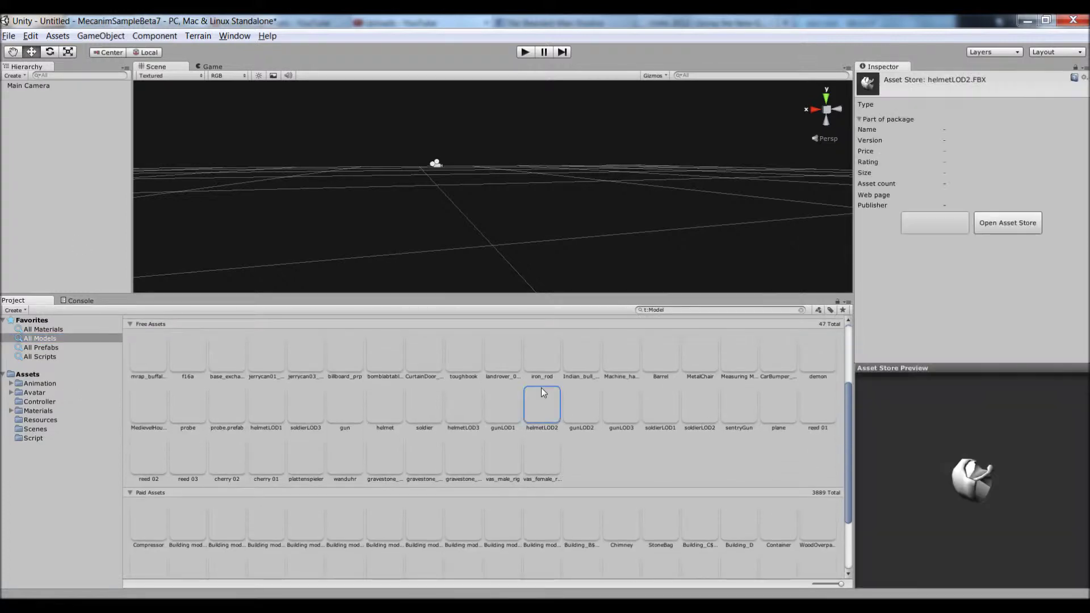
pyautogui.click(448, 416)
pyautogui.click(454, 439)
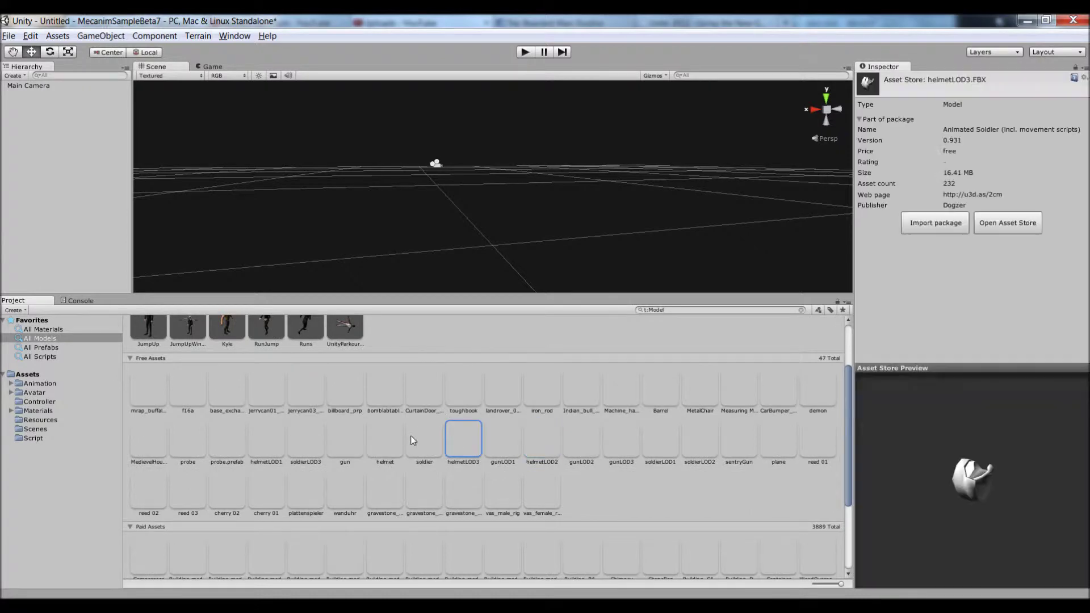
pyautogui.click(420, 440)
pyautogui.click(360, 444)
pyautogui.click(303, 444)
# Step: Select jerrycan01, rotate its preview to face front, and start importing the Jerry Can package
pyautogui.click(251, 427)
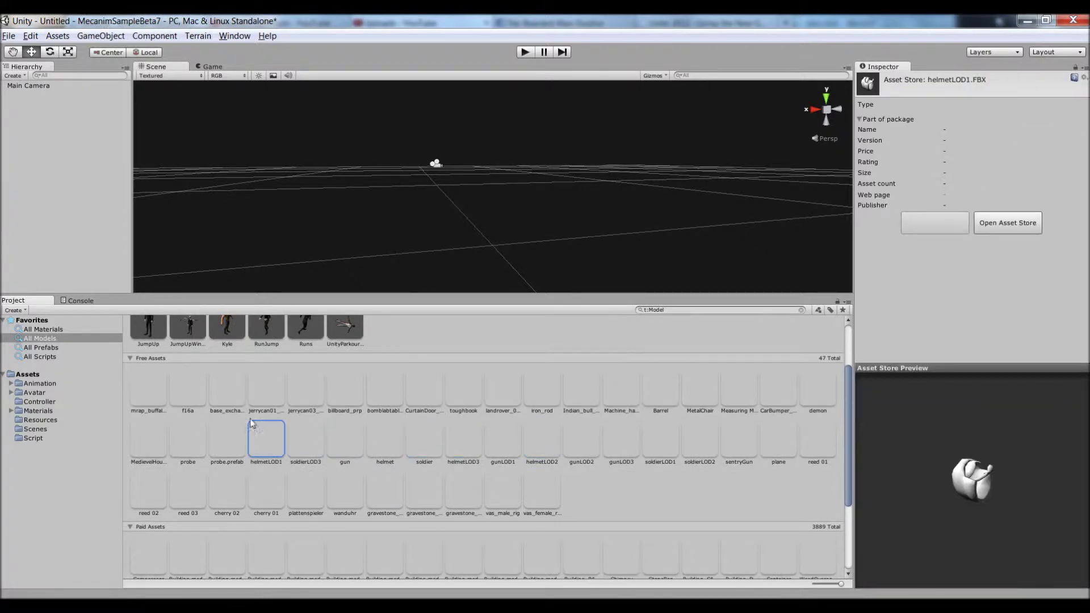
pyautogui.click(262, 404)
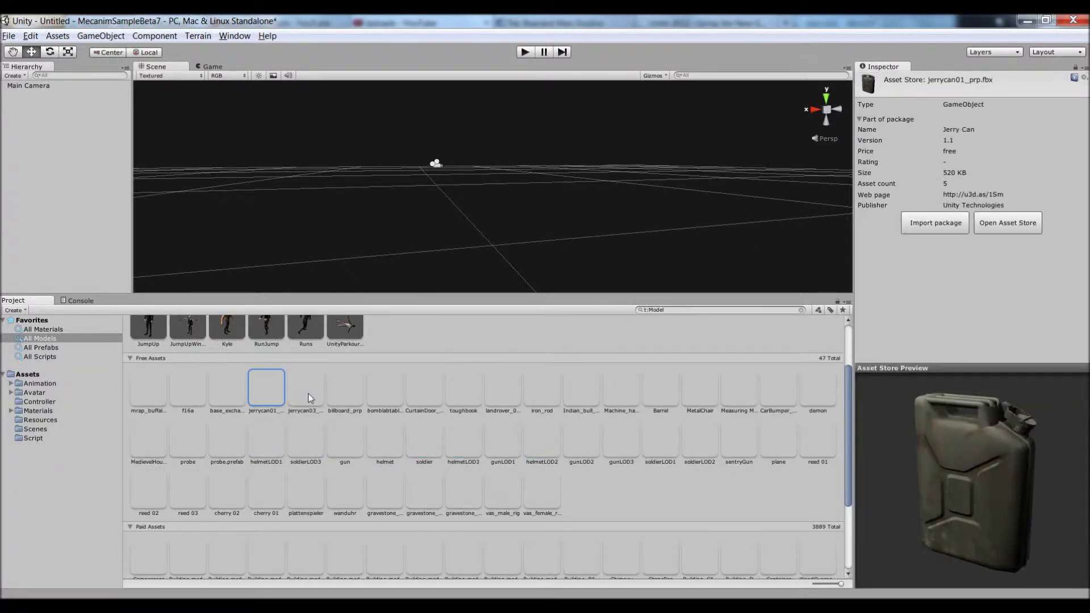
pyautogui.moveTo(1001, 450); pyautogui.dragTo(983, 461)
pyautogui.scroll(-3, 453, 460)
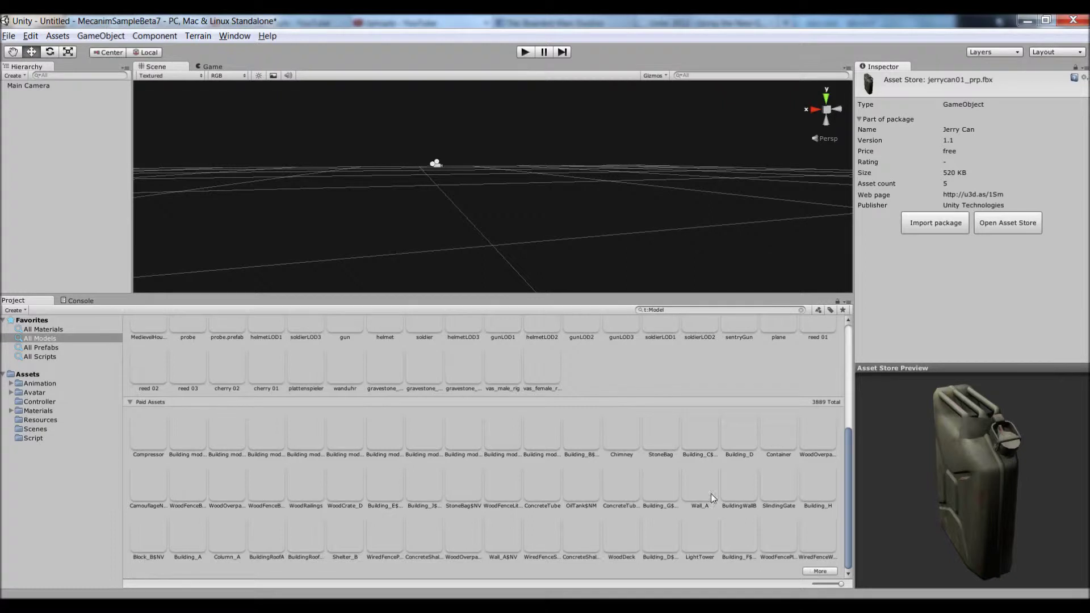
pyautogui.scroll(4, 578, 460)
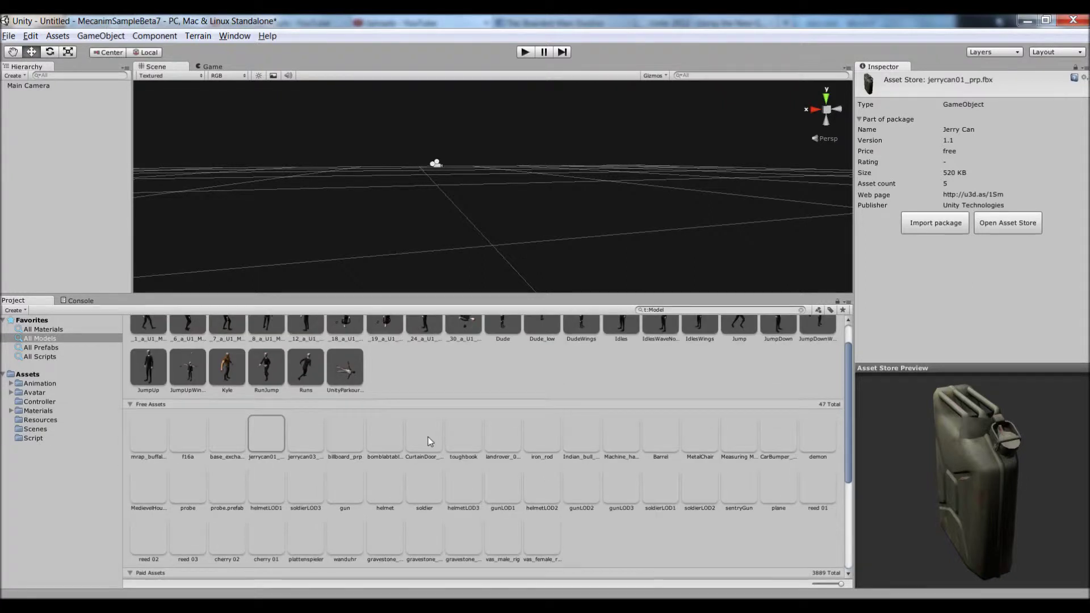
pyautogui.moveTo(947, 476); pyautogui.dragTo(976, 477)
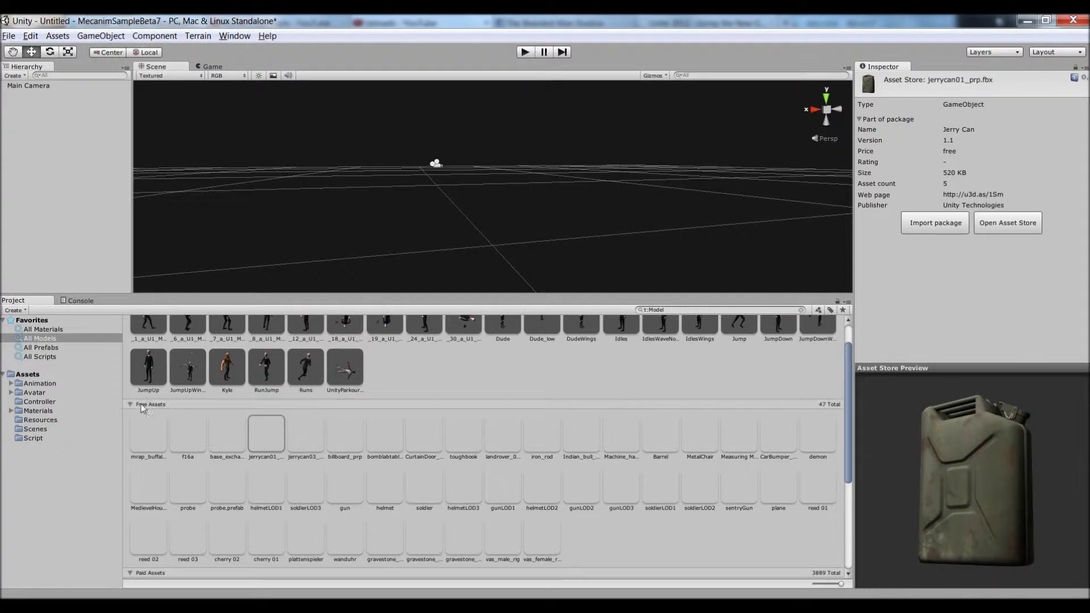
pyautogui.click(272, 438)
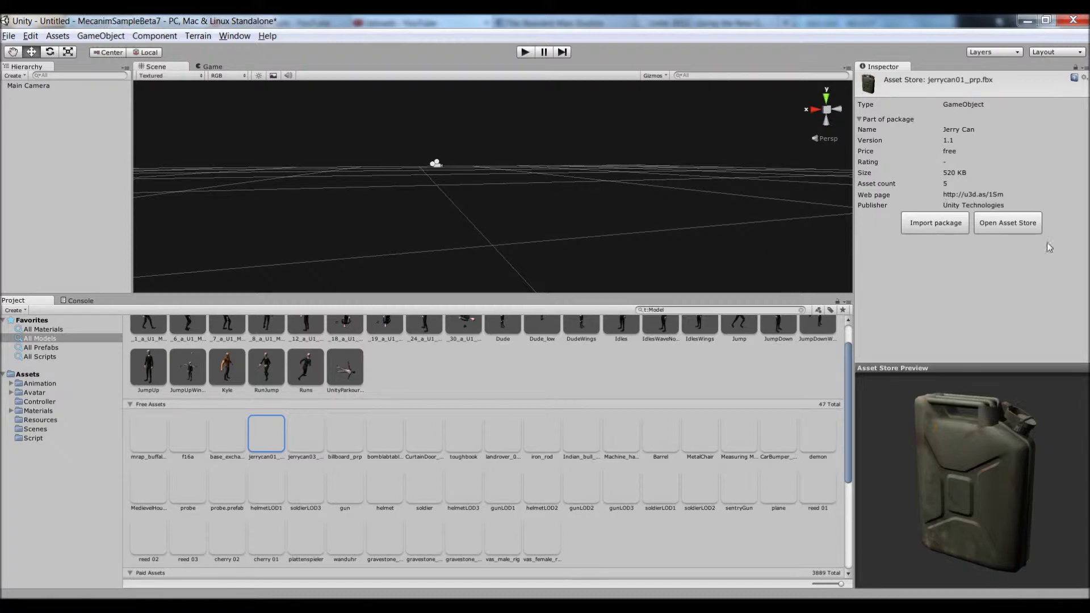
pyautogui.click(985, 227)
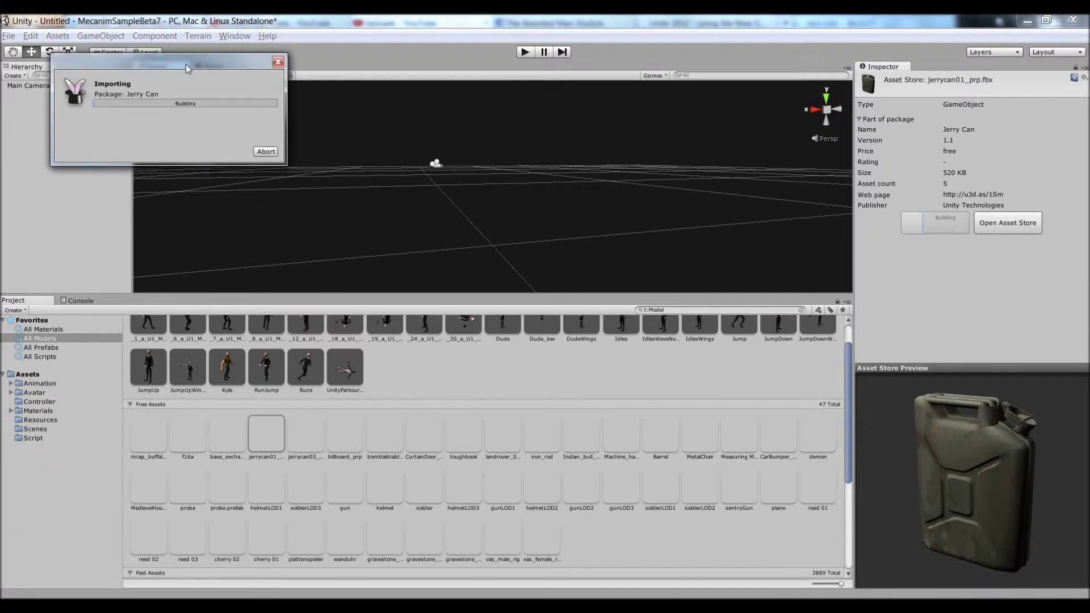
# Step: Move the Importing package dialog aside and import all items of the Jerry Can package
pyautogui.moveTo(183, 63); pyautogui.dragTo(304, 110)
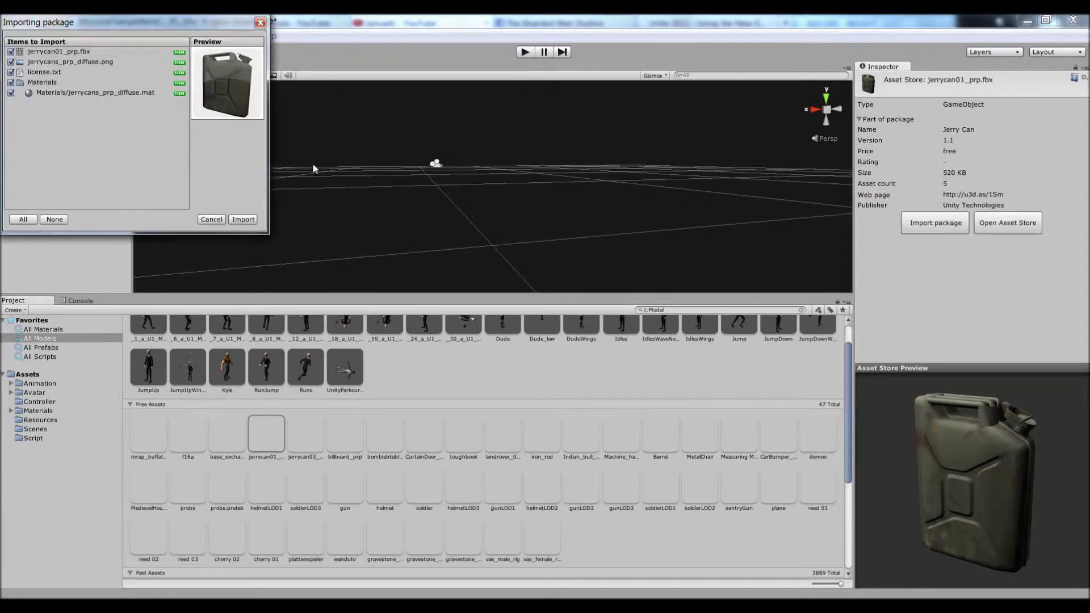
pyautogui.click(244, 222)
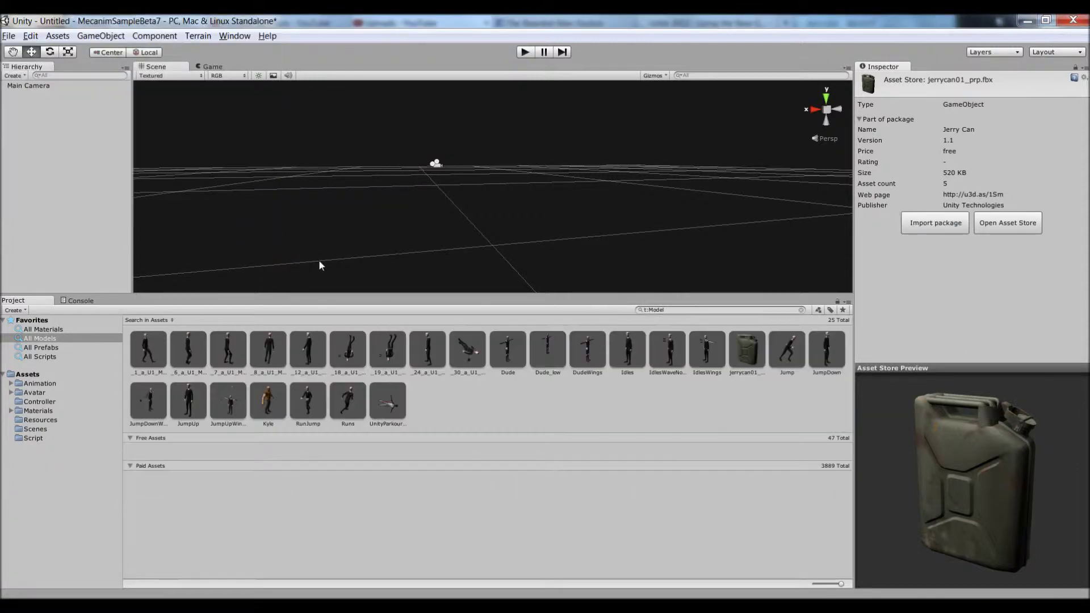
# Step: Place jerrycan01 in the scene, scale it up, frame it, and rotate it
pyautogui.moveTo(747, 349); pyautogui.dragTo(585, 176)
pyautogui.press('r')
pyautogui.press('f')
pyautogui.press('e')
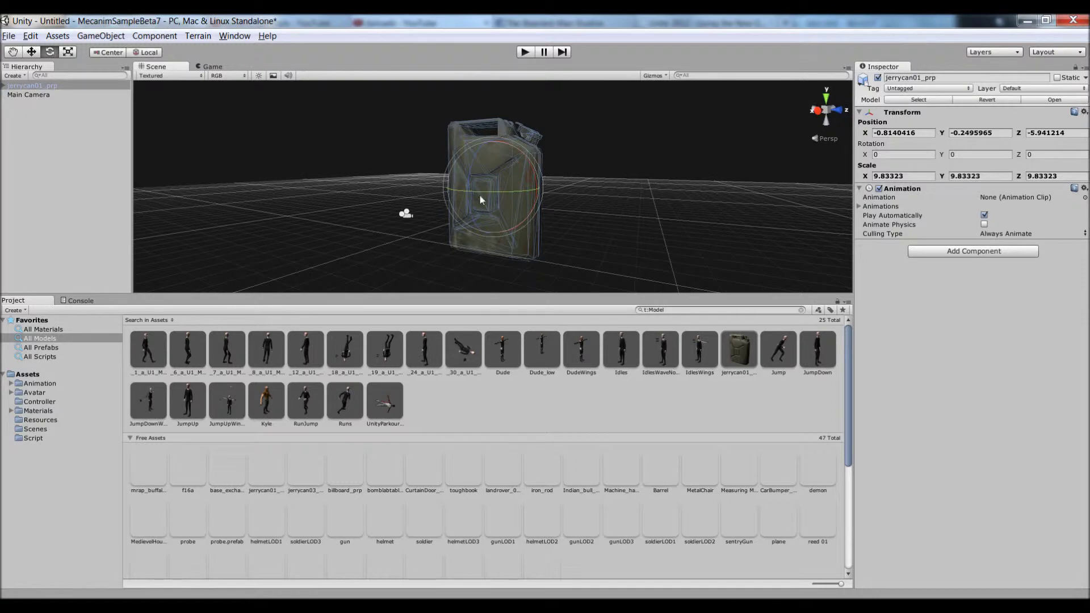
pyautogui.moveTo(479, 200); pyautogui.dragTo(631, 216)
# Step: Deselect the jerry can and orbit the view around it
pyautogui.click(441, 230)
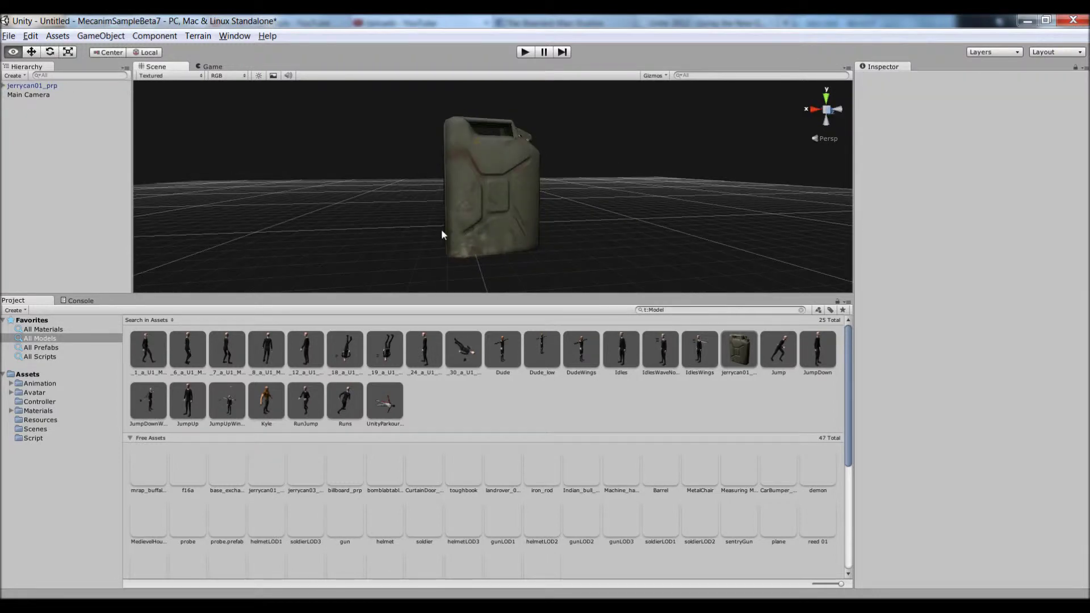
pyautogui.keyDown('alt'); pyautogui.moveTo(442, 229); pyautogui.dragTo(364, 222); pyautogui.keyUp('alt')
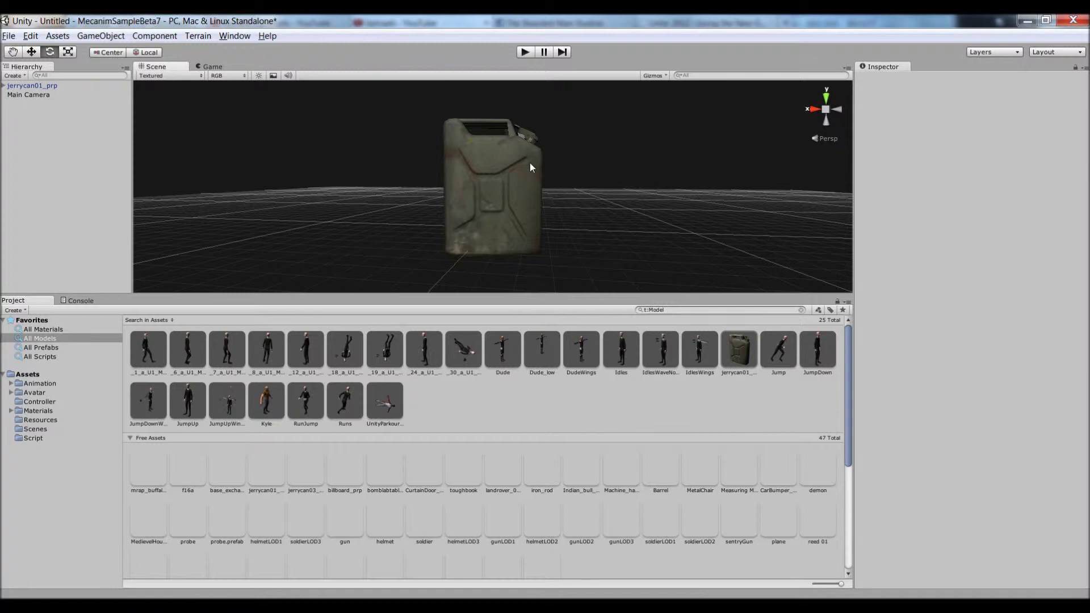
pyautogui.keyDown('alt'); pyautogui.moveTo(561, 206); pyautogui.dragTo(487, 207); pyautogui.keyUp('alt')
pyautogui.keyDown('alt'); pyautogui.moveTo(792, 124); pyautogui.dragTo(822, 120); pyautogui.keyUp('alt')
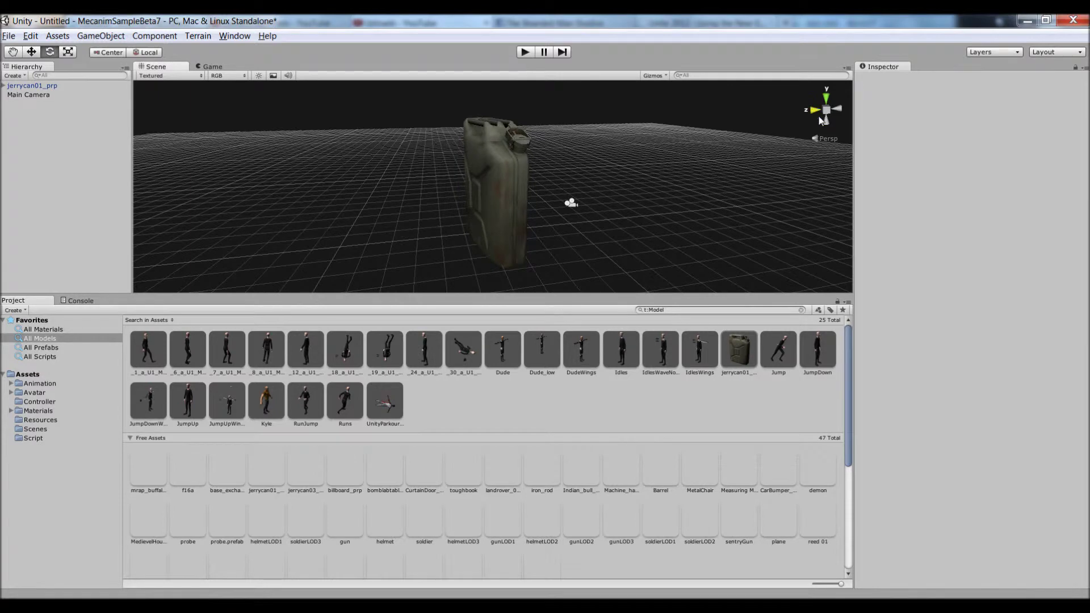
pyautogui.click(822, 119)
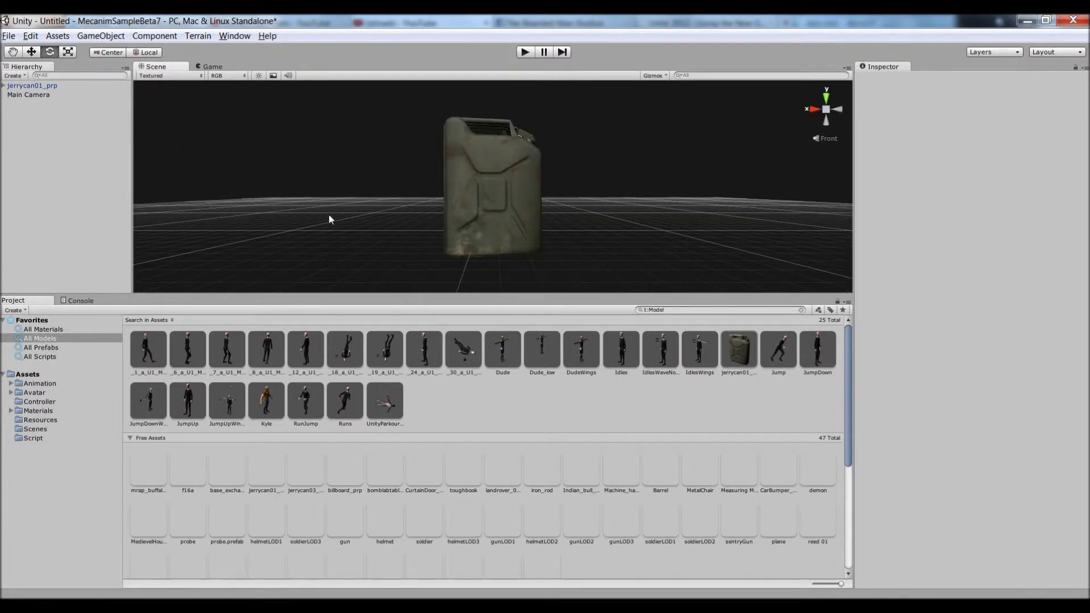
pyautogui.press('alt')
pyautogui.keyDown('alt'); pyautogui.moveTo(713, 122); pyautogui.dragTo(442, 168); pyautogui.keyUp('alt')
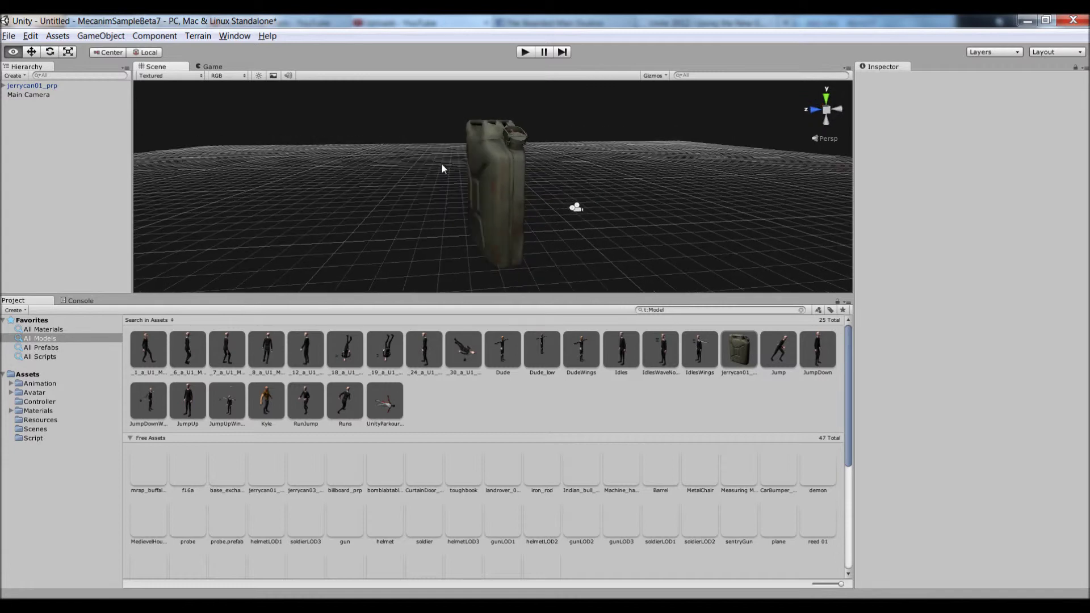
pyautogui.press('e')
pyautogui.click(827, 98)
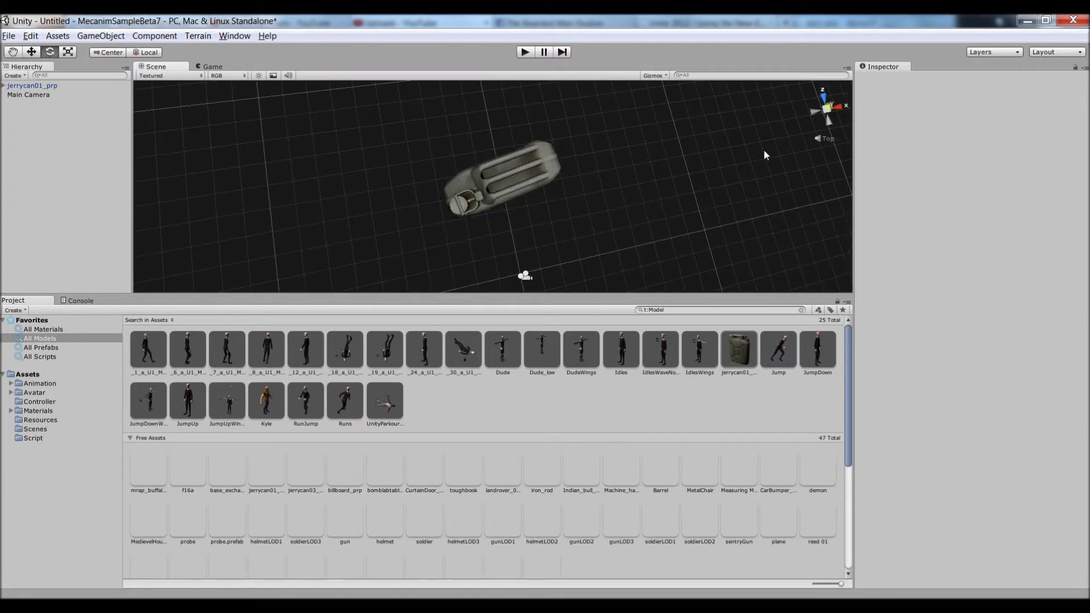
pyautogui.keyDown('alt'); pyautogui.moveTo(399, 182); pyautogui.dragTo(437, 204); pyautogui.keyUp('alt')
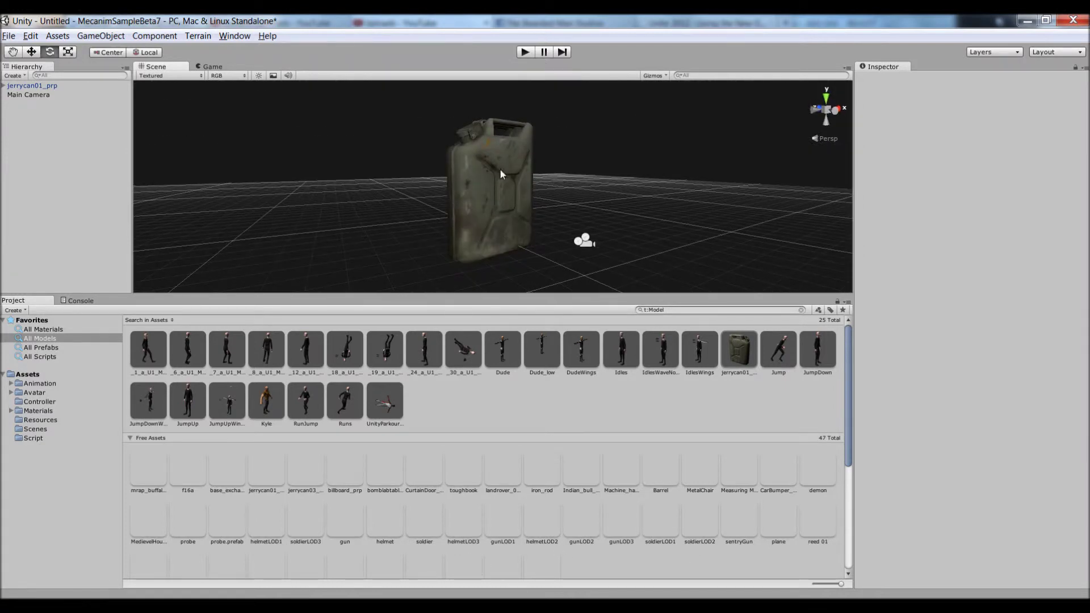
pyautogui.keyDown('alt'); pyautogui.moveTo(451, 185); pyautogui.dragTo(817, 155); pyautogui.keyUp('alt')
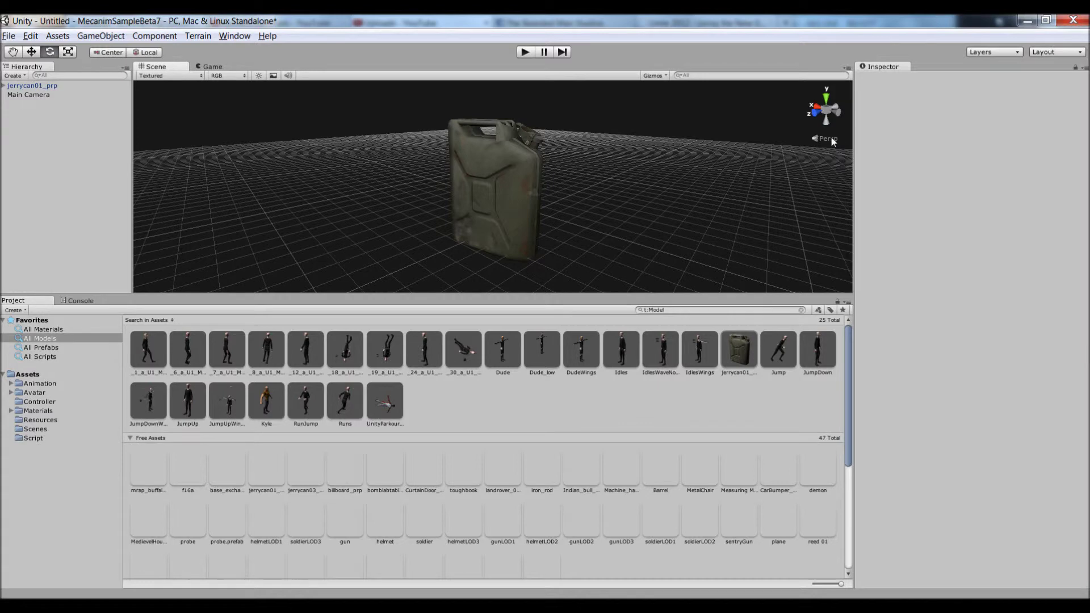
pyautogui.click(829, 138)
pyautogui.keyDown('alt'); pyautogui.moveTo(673, 159); pyautogui.dragTo(740, 200); pyautogui.keyUp('alt')
pyautogui.click(821, 139)
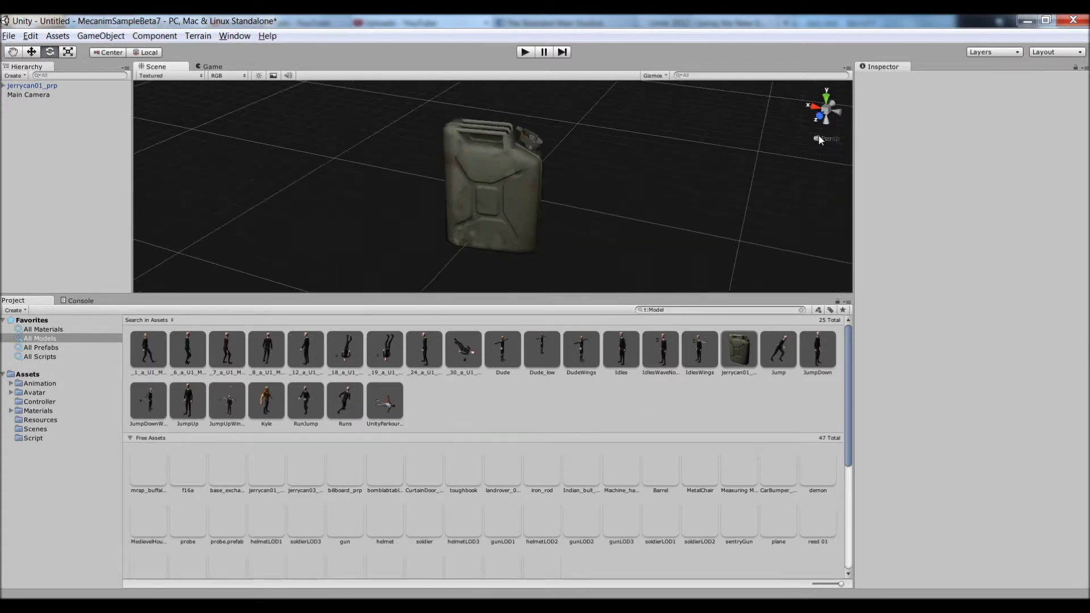
pyautogui.click(827, 98)
pyautogui.keyDown('alt'); pyautogui.moveTo(646, 140); pyautogui.dragTo(559, 177); pyautogui.keyUp('alt')
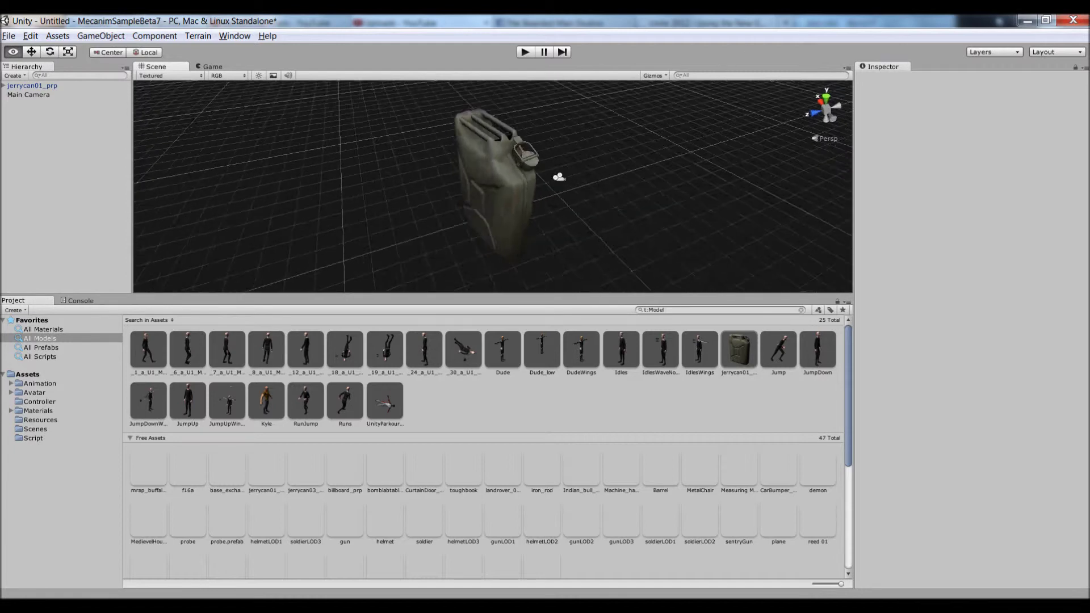
pyautogui.click(821, 102)
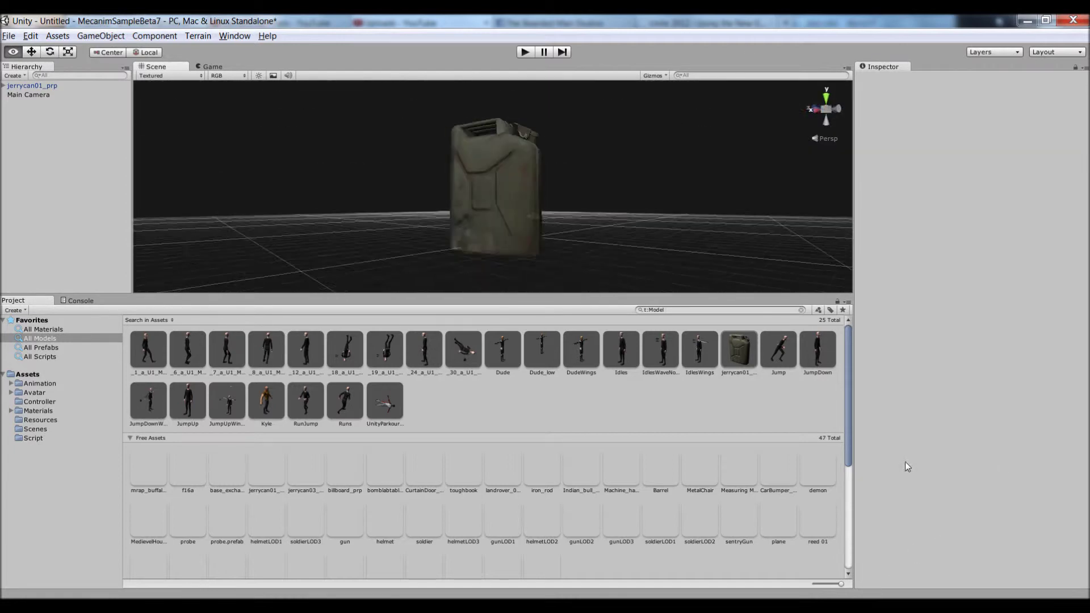
pyautogui.click(824, 139)
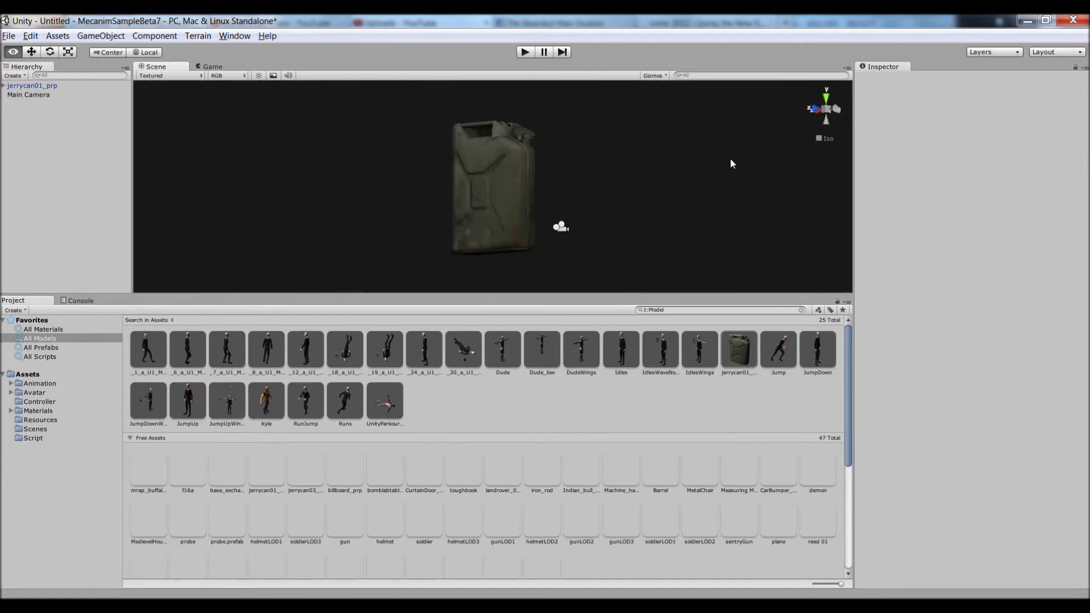
pyautogui.keyDown('alt'); pyautogui.moveTo(731, 161); pyautogui.dragTo(811, 134); pyautogui.keyUp('alt')
pyautogui.click(827, 101)
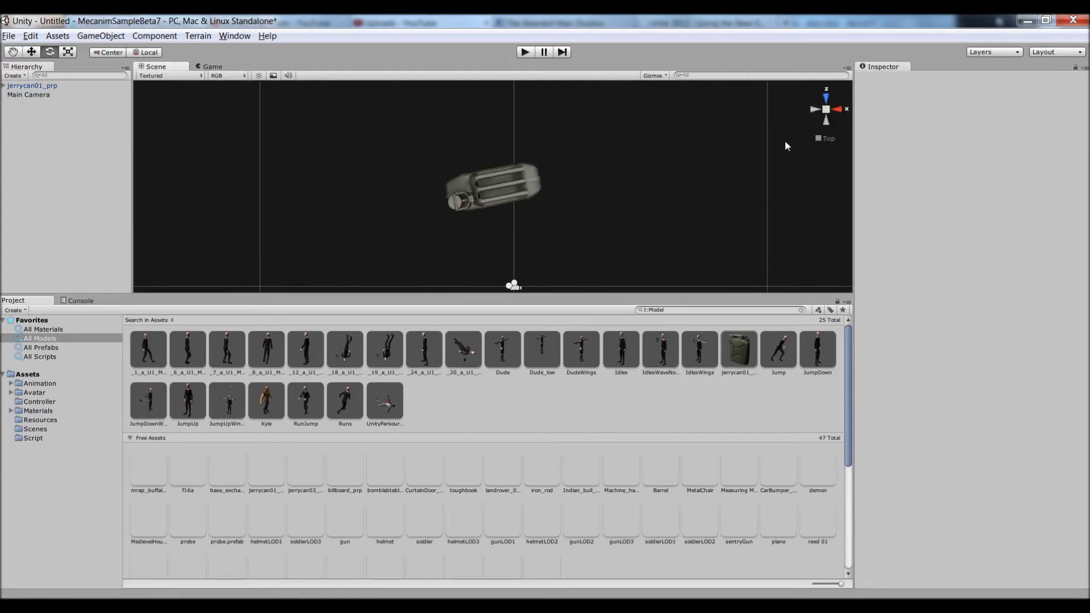
pyautogui.click(813, 110)
pyautogui.click(826, 109)
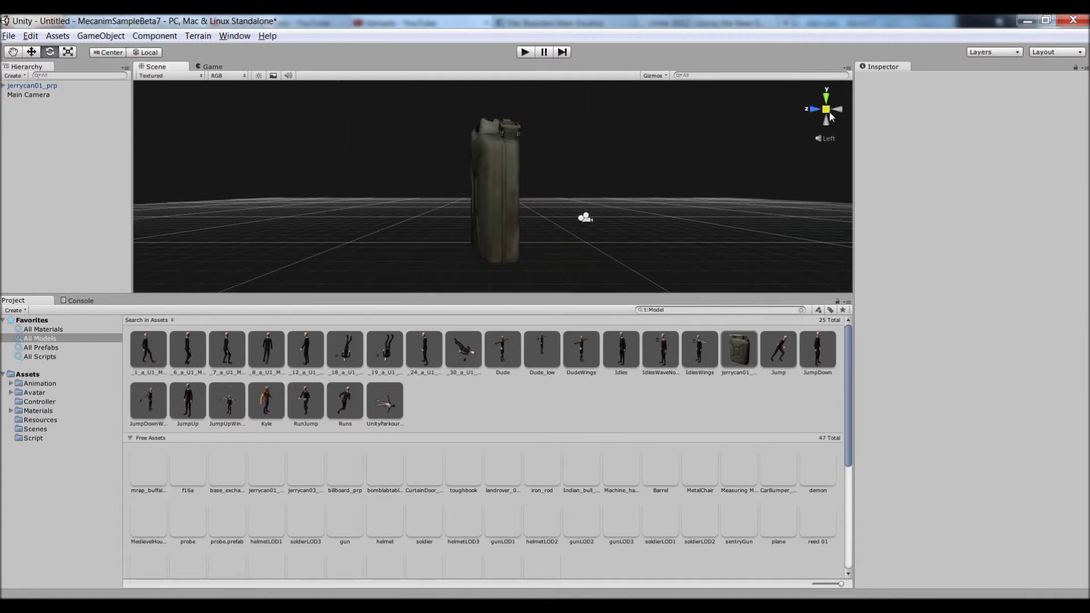
pyautogui.keyDown('alt'); pyautogui.moveTo(579, 144); pyautogui.dragTo(666, 257); pyautogui.keyUp('alt')
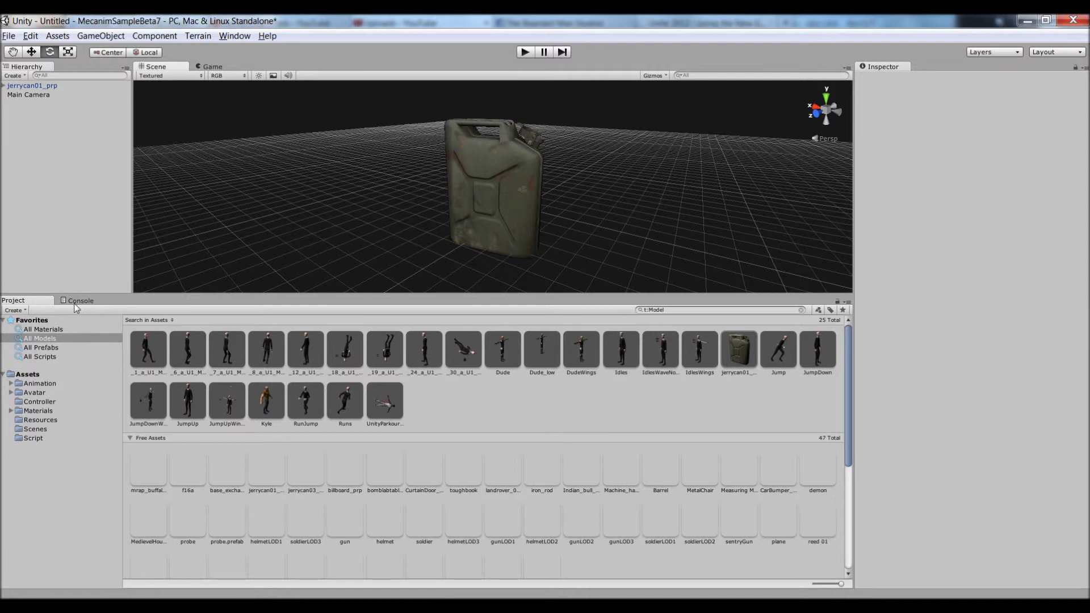
# Step: Enlarge the Scene view over the Project panel, then cancel saving the search as a favourite
pyautogui.moveTo(362, 292); pyautogui.dragTo(389, 409)
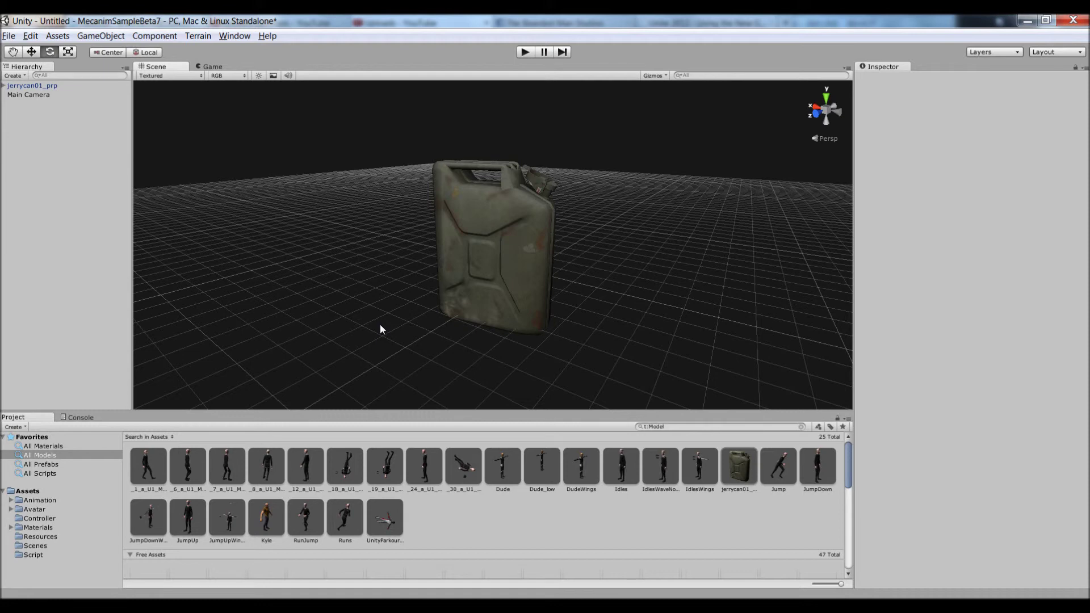
pyautogui.click(843, 427)
pyautogui.click(624, 340)
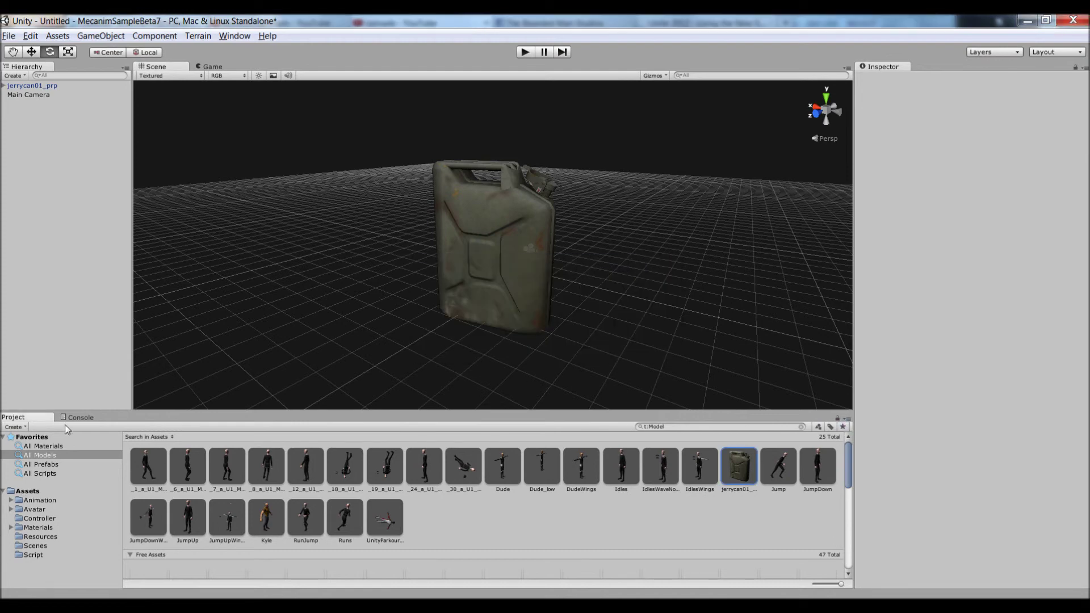